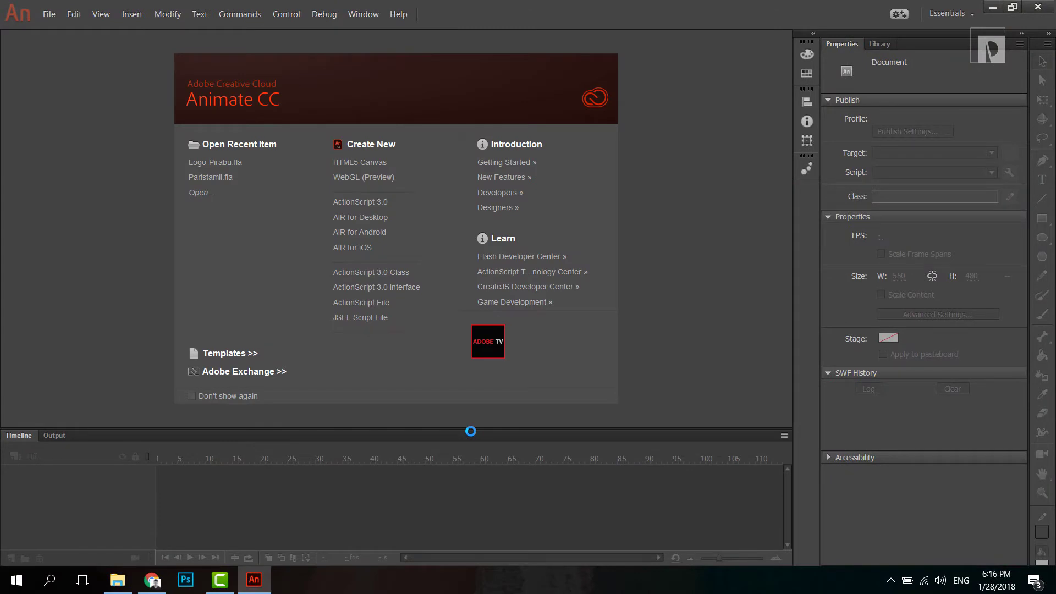
# Create a new HTML5 Canvas document and set its stage size to 1920 × 1080 px
pyautogui.click(372, 165)
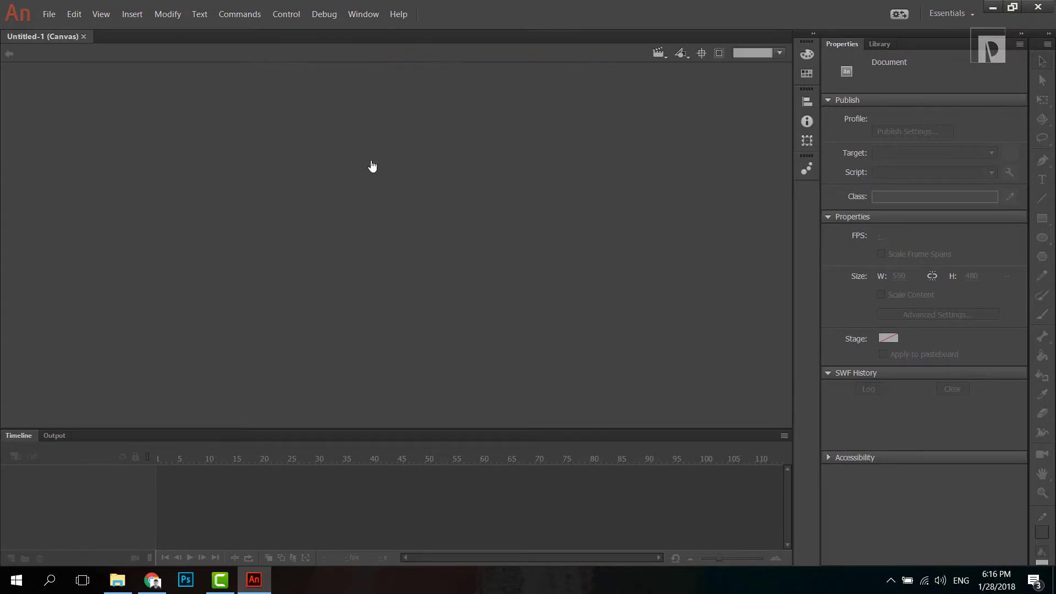
pyautogui.click(908, 278)
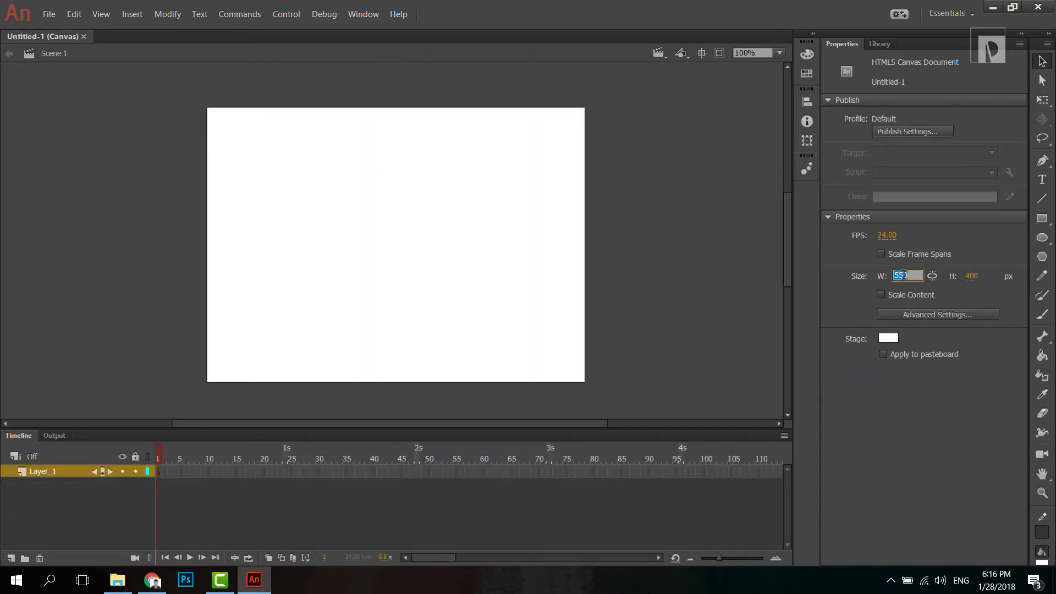
pyautogui.write('1920')
pyautogui.press('Tab')
pyautogui.write('1080')
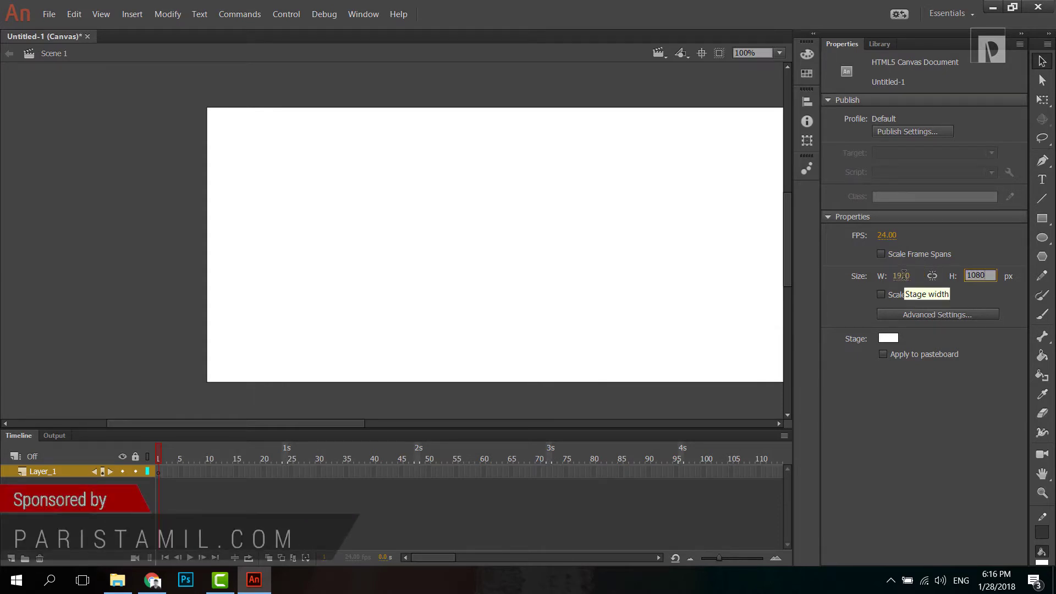
pyautogui.press('Return')
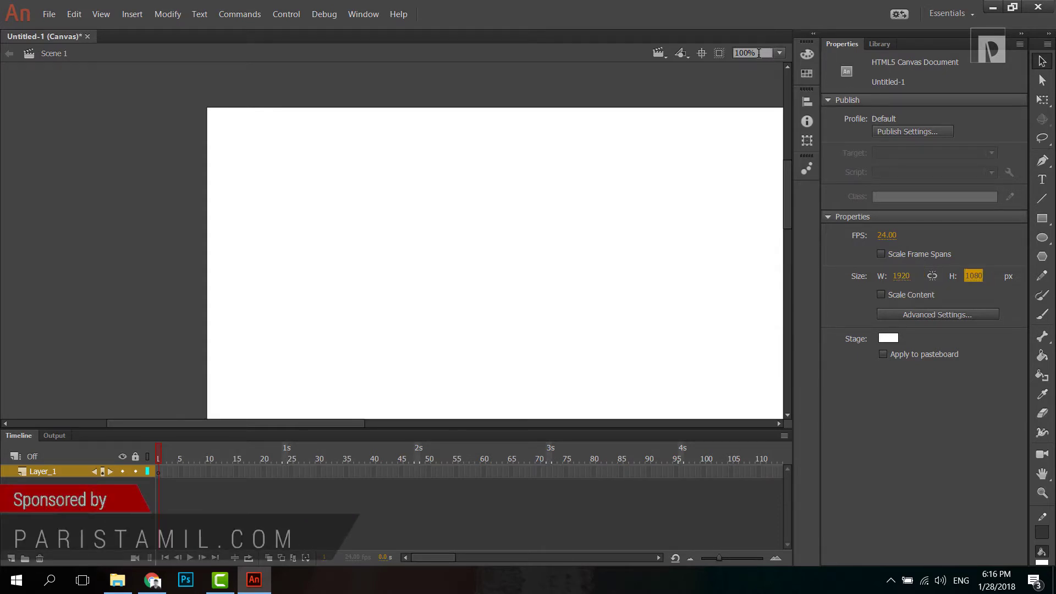
# Set the canvas zoom to 30% and change the stage colour to dark grey
pyautogui.moveTo(759, 53); pyautogui.dragTo(701, 58)
pyautogui.write('30')
pyautogui.press('Return')
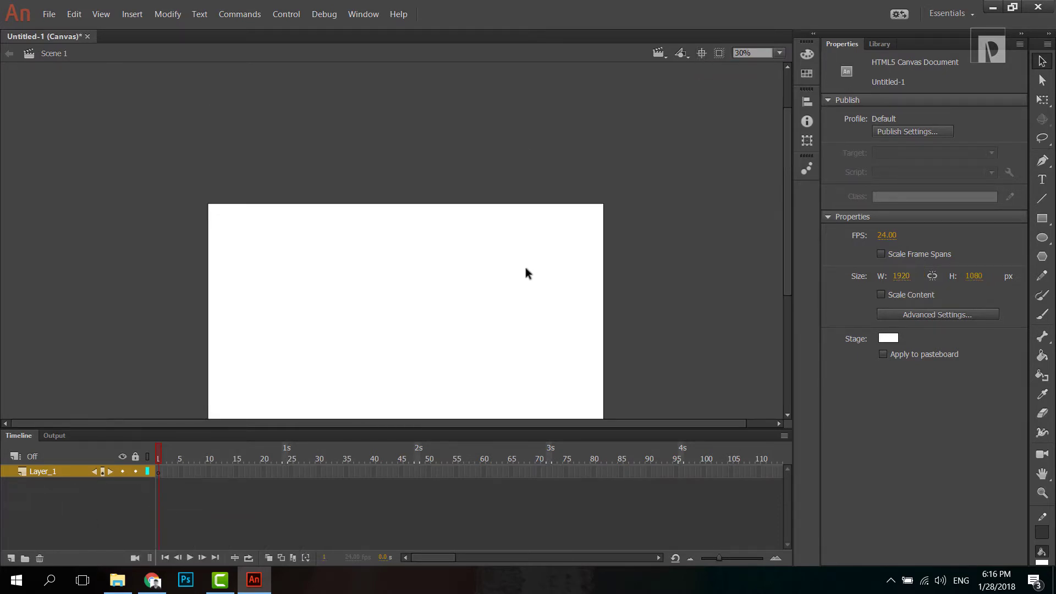
pyautogui.scroll(-3, 528, 269)
pyautogui.moveTo(791, 278); pyautogui.dragTo(792, 210)
pyautogui.click(888, 338)
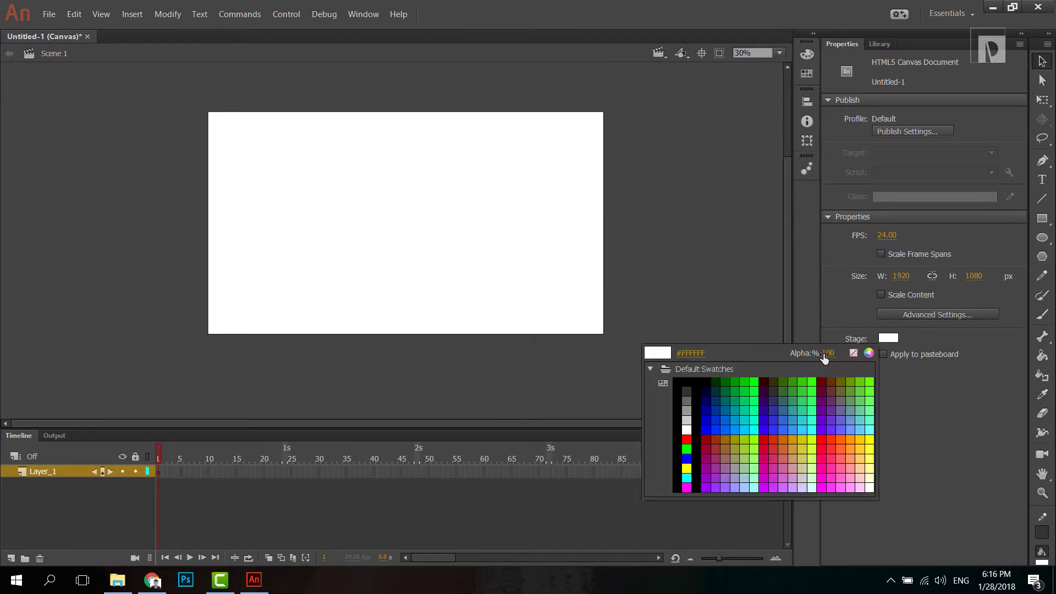
pyautogui.click(692, 387)
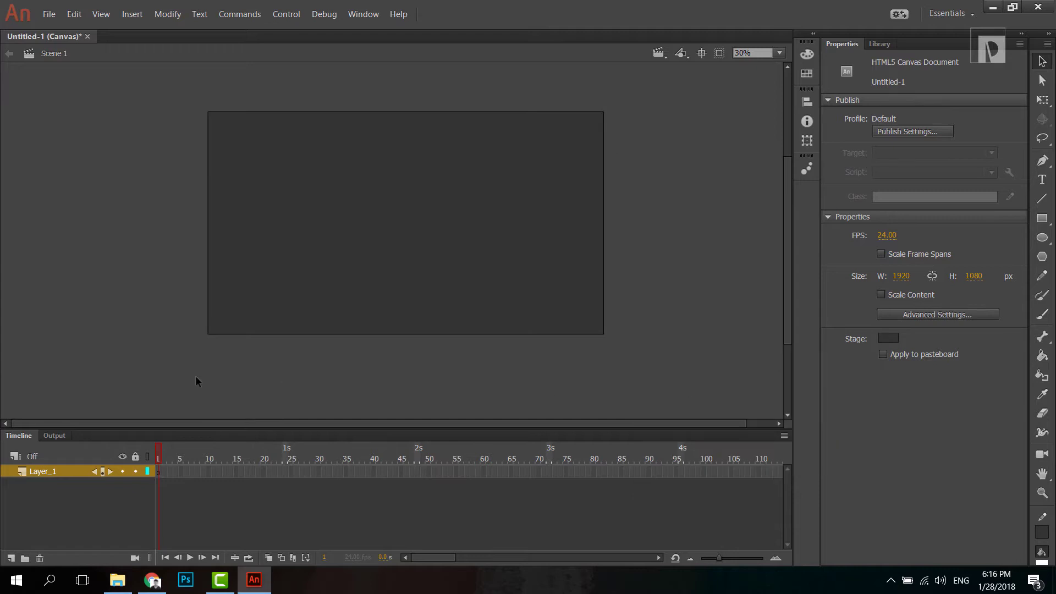
# Rename the first layer as Title
pyautogui.doubleClick(46, 472)
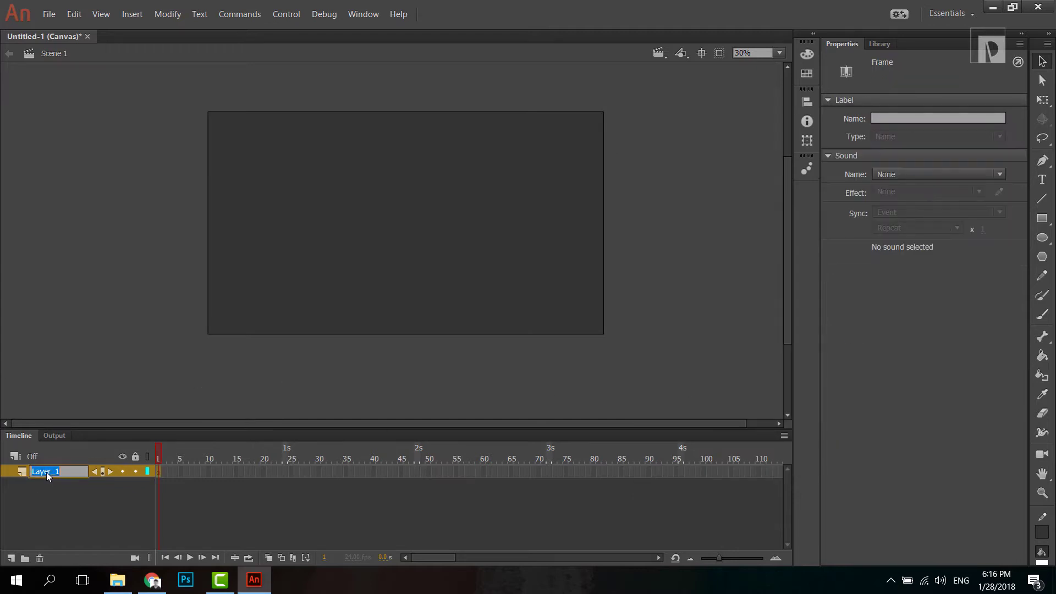
pyautogui.write('Title')
pyautogui.press('Return')
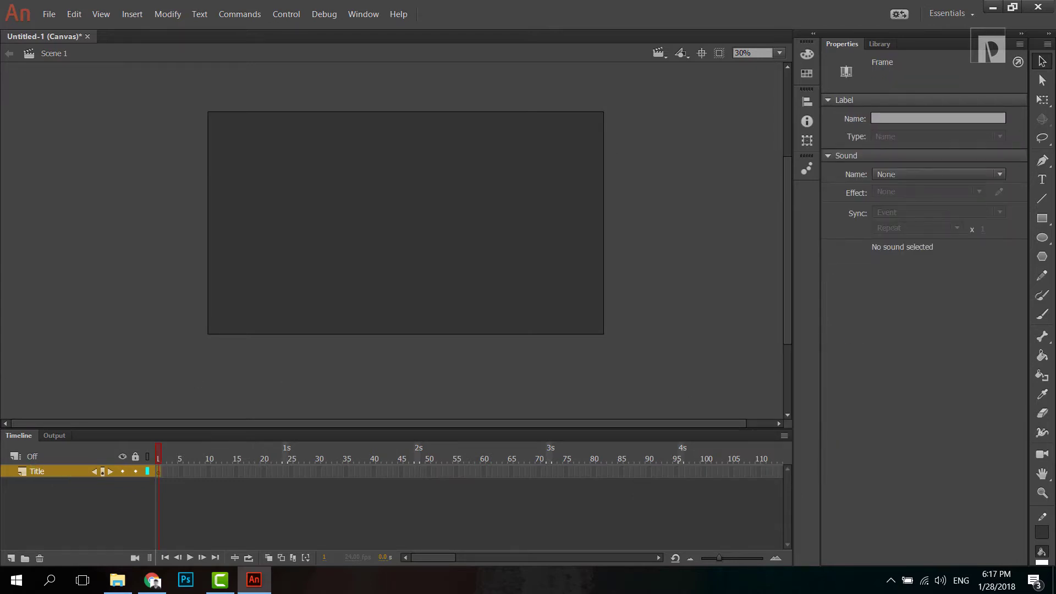
# Add the static text "ANIMATE CC" near the middle of the stage in white Roboto Condensed Bold
pyautogui.click(454, 197)
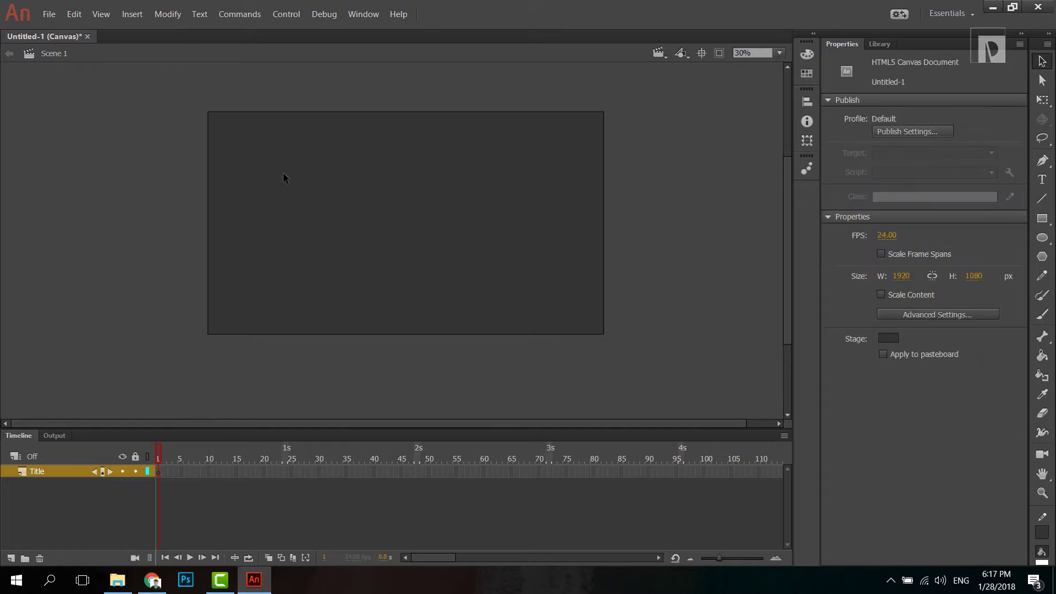
pyautogui.click(1042, 179)
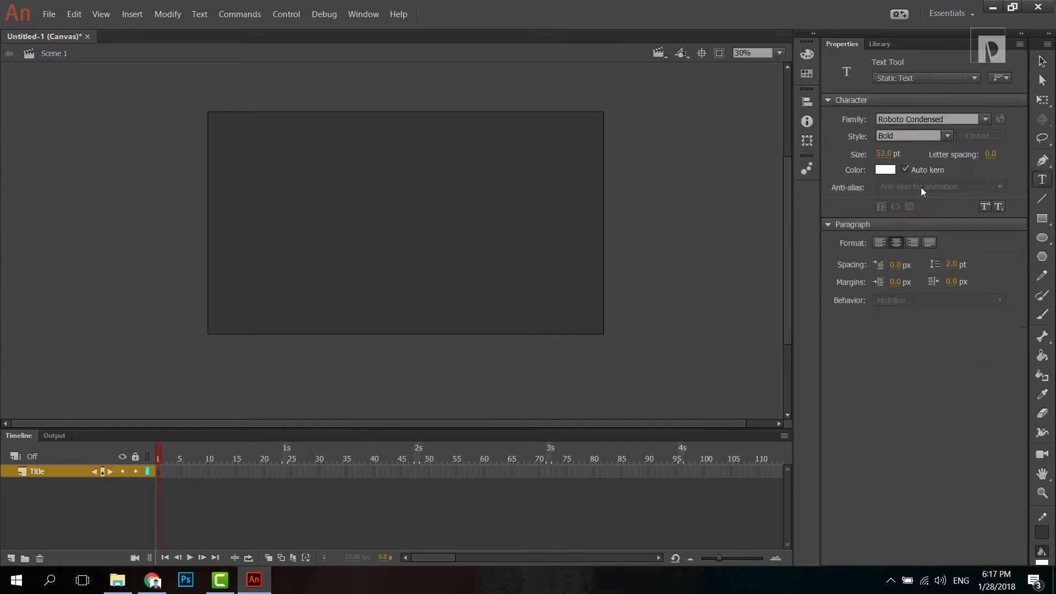
pyautogui.click(383, 209)
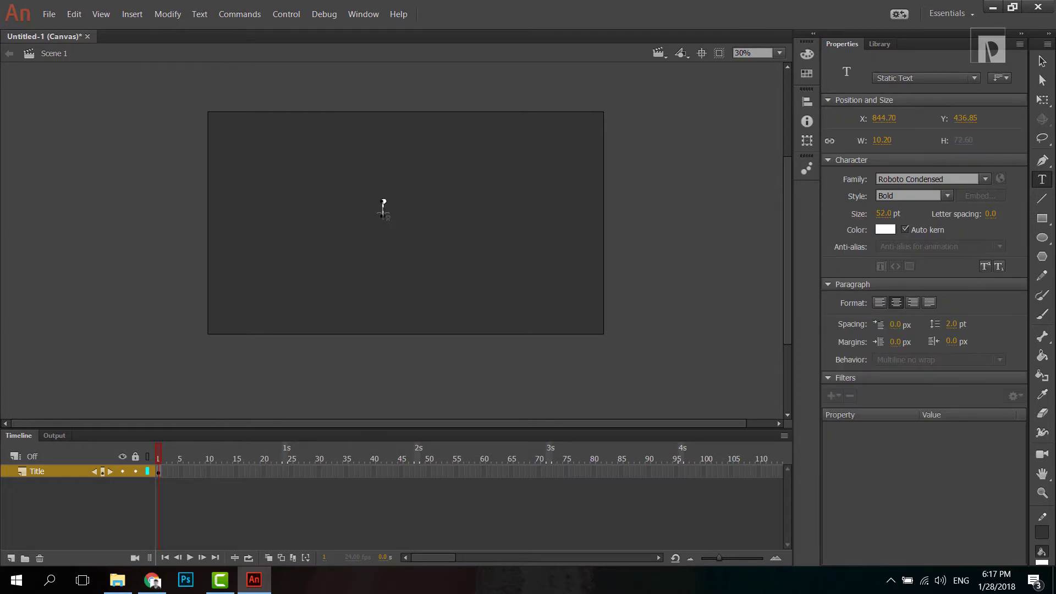
pyautogui.write('ANIMATE CC')
pyautogui.click(1042, 60)
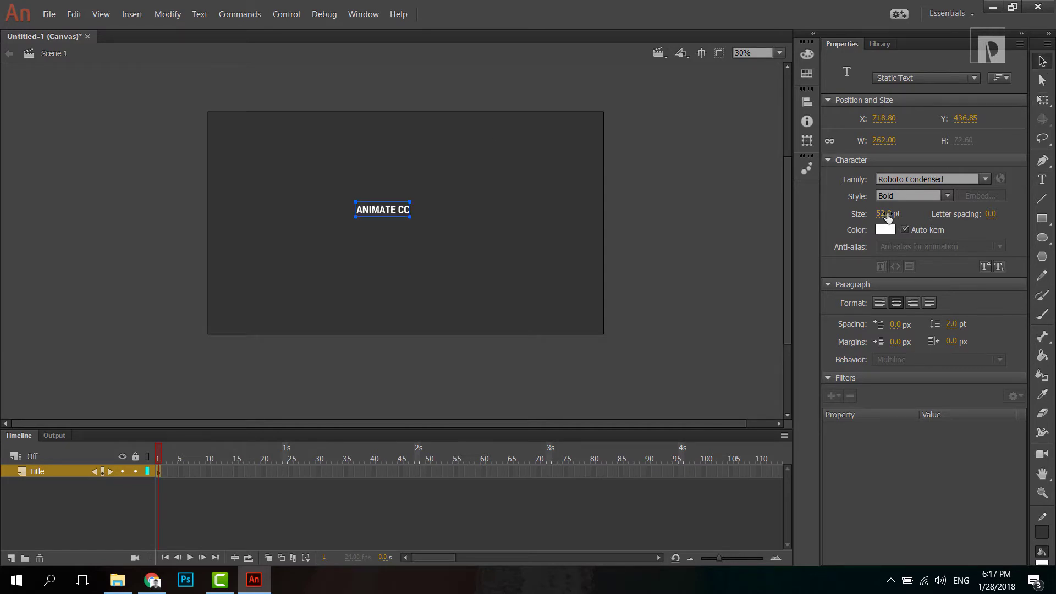
# Set the ANIMATE CC text size to 150 pt
pyautogui.click(883, 213)
pyautogui.write('96')
pyautogui.press('Return')
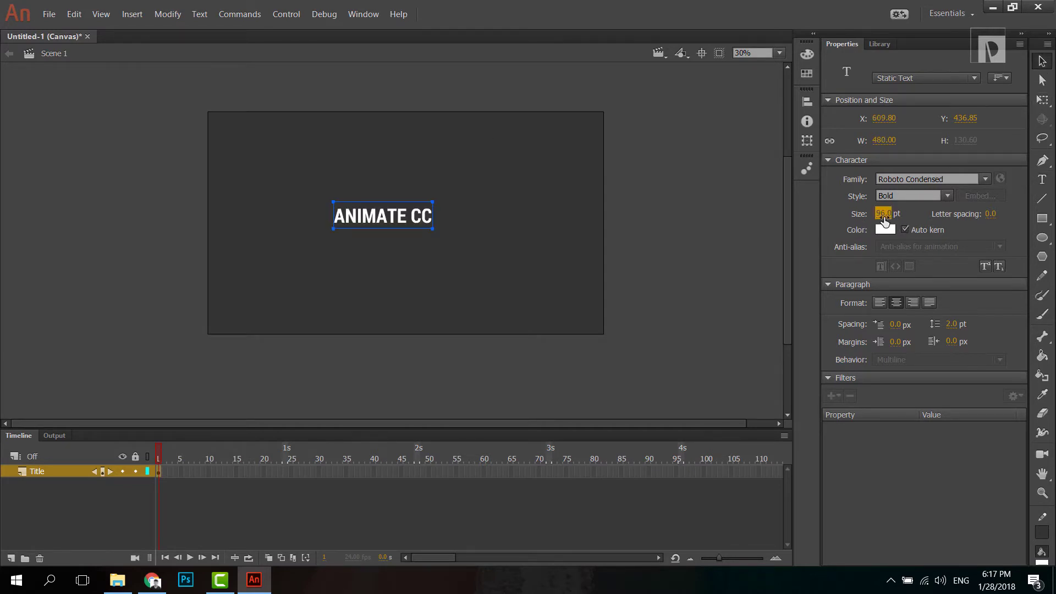
pyautogui.click(883, 218)
pyautogui.write('150')
pyautogui.press('Return')
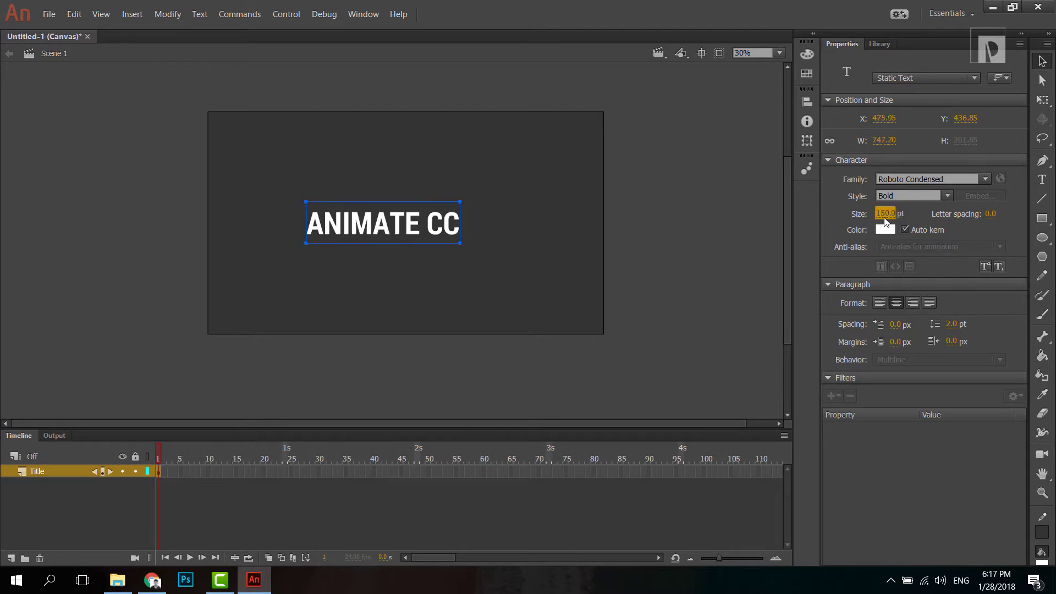
# Centre the ANIMATE CC text horizontally and vertically on the stage
pyautogui.click(807, 101)
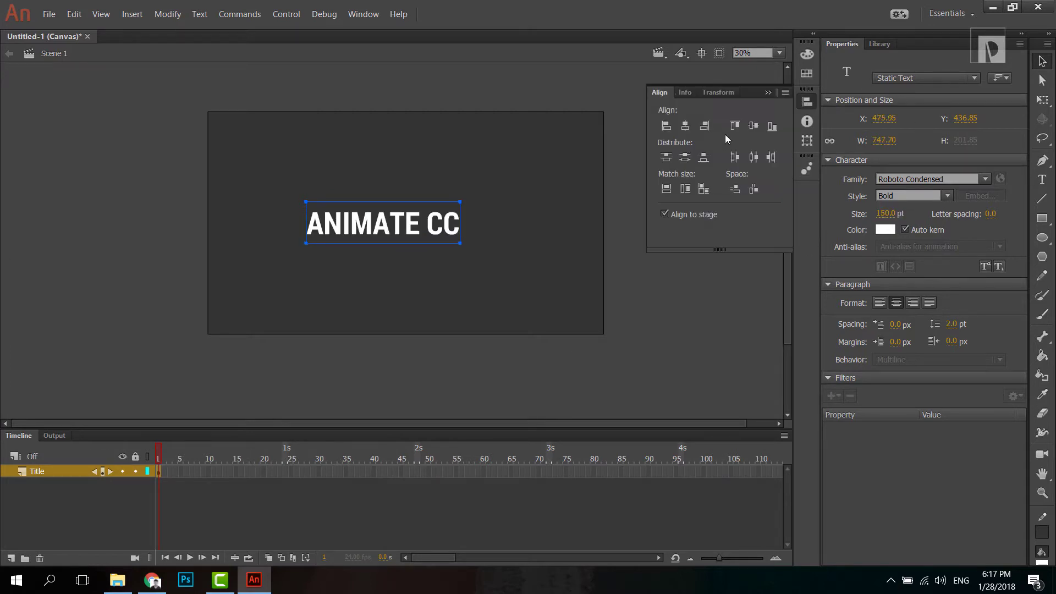
pyautogui.click(684, 125)
pyautogui.click(753, 127)
pyautogui.click(487, 234)
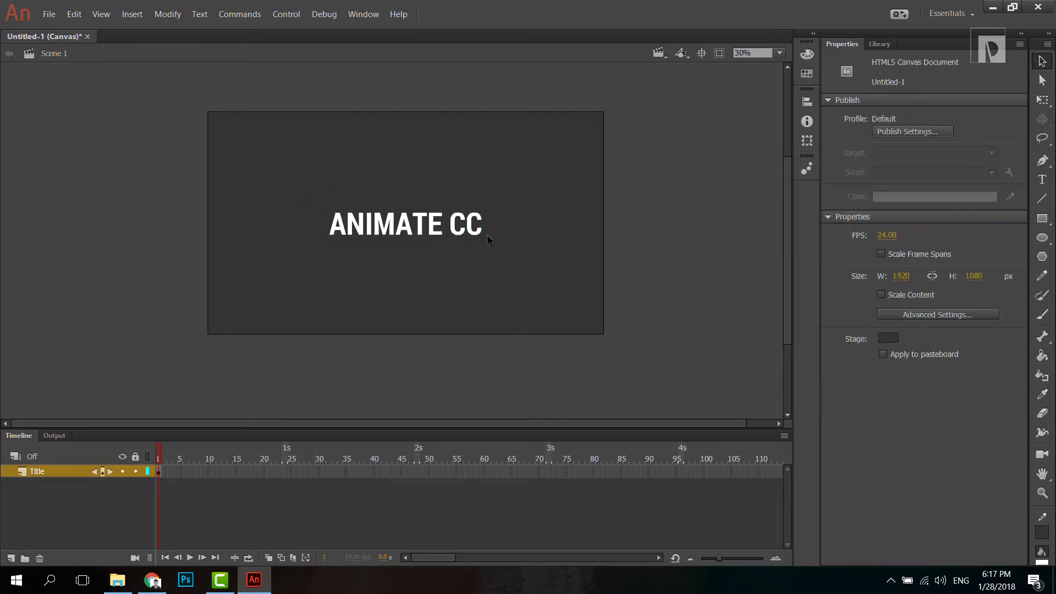
pyautogui.moveTo(280, 169); pyautogui.dragTo(623, 314)
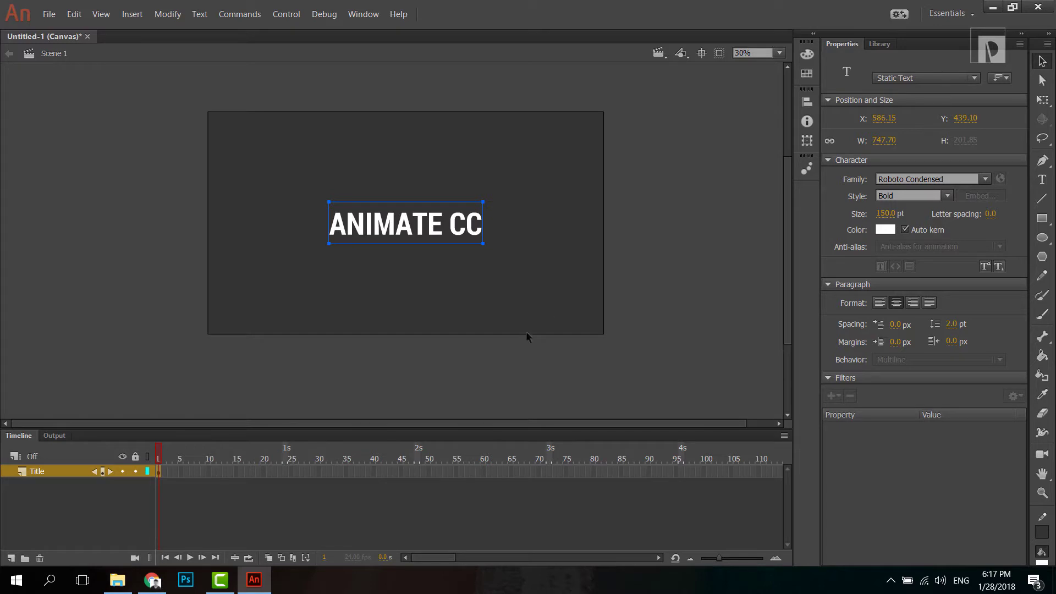
# Add a new layer named image above the Title layer and lock the Title layer
pyautogui.click(11, 558)
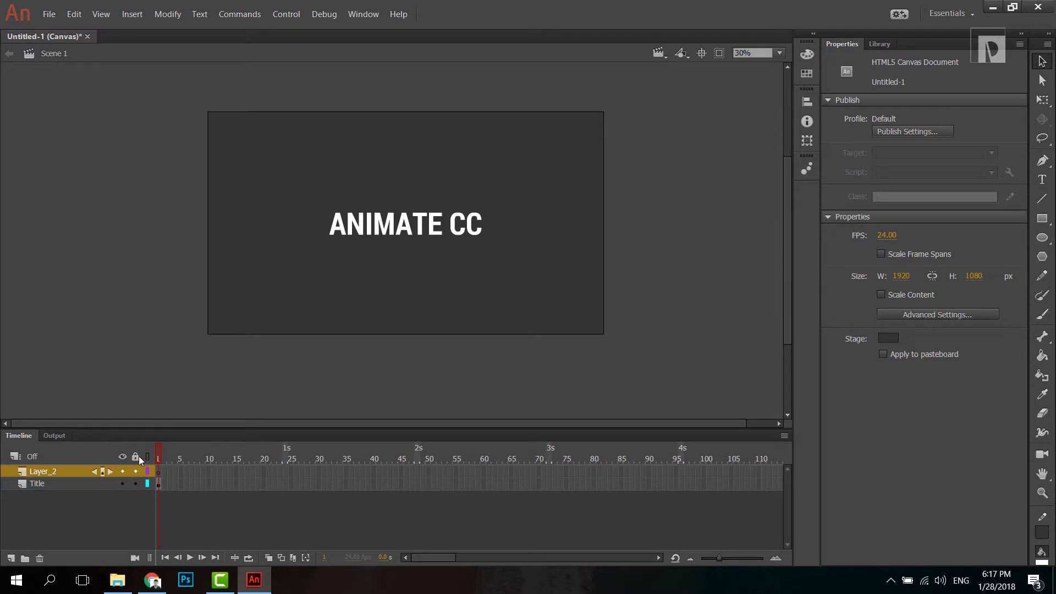
pyautogui.click(137, 484)
pyautogui.doubleClick(45, 467)
pyautogui.write('image')
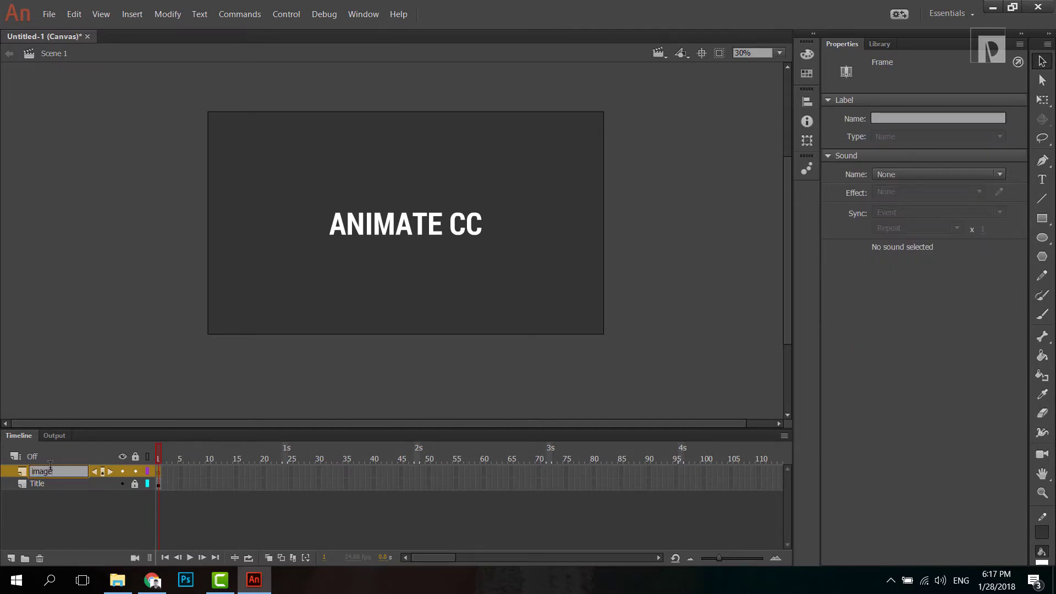
pyautogui.press('Return')
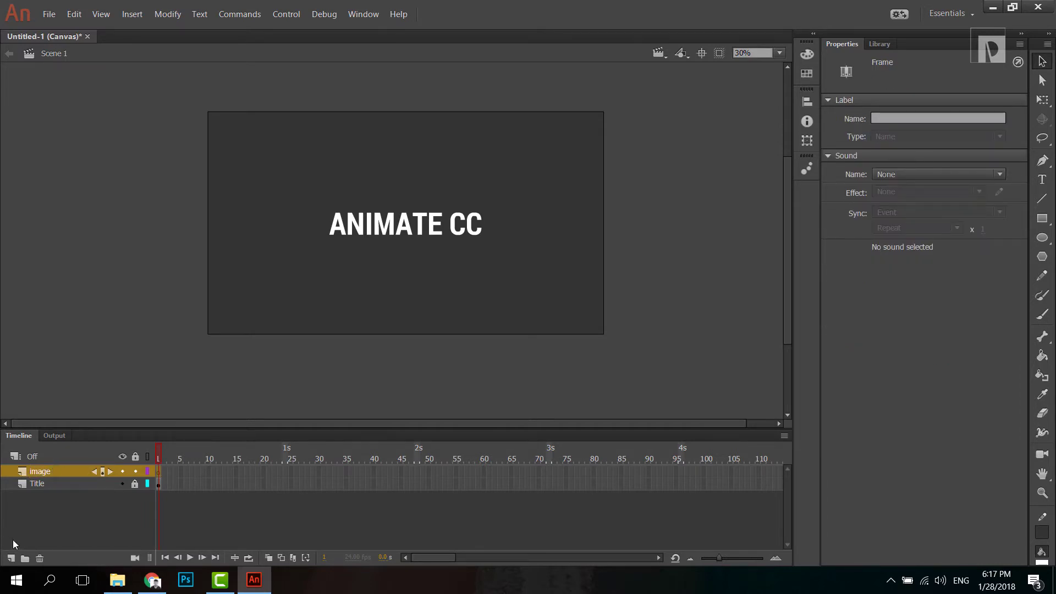
# Bring the camera photo from File Explorer onto the image layer and scale it to about 2168 × 1626 px so that it covers the stage
pyautogui.click(118, 579)
pyautogui.moveTo(405, 123); pyautogui.dragTo(692, 236)
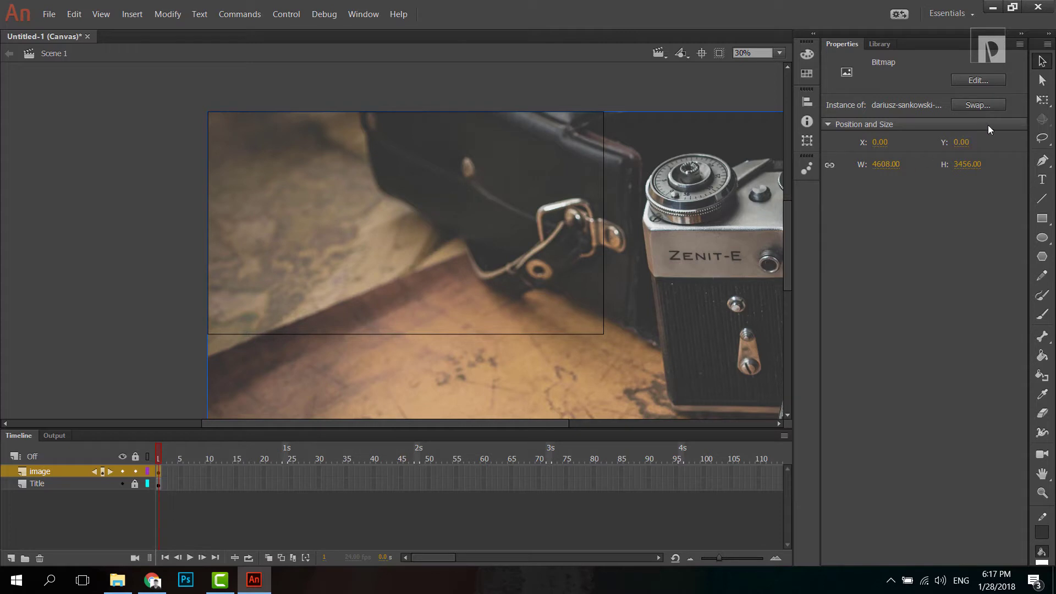
pyautogui.click(1042, 99)
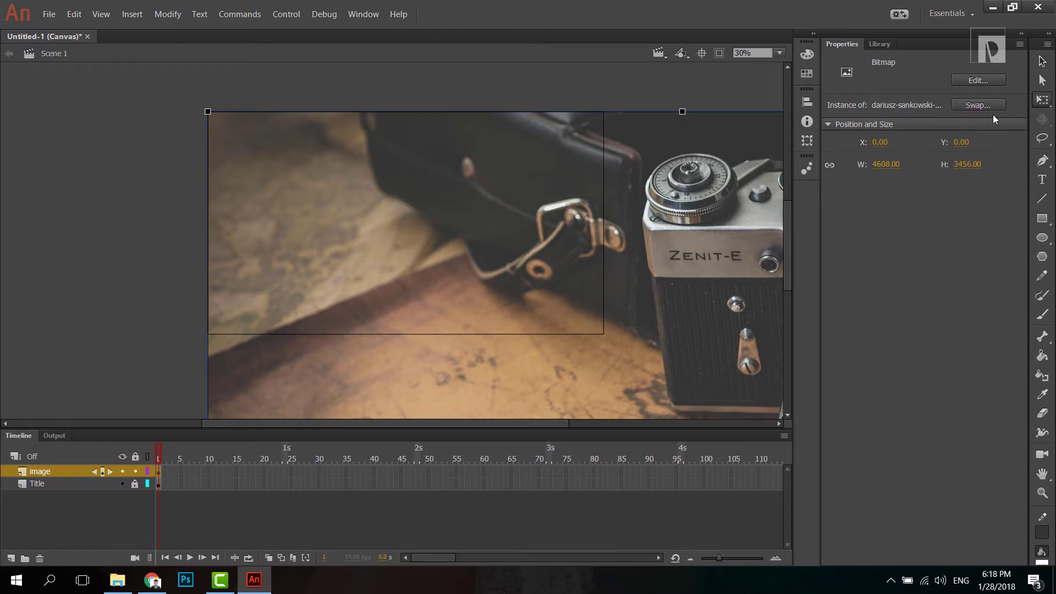
pyautogui.moveTo(208, 112); pyautogui.dragTo(491, 324)
pyautogui.moveTo(579, 391); pyautogui.dragTo(187, 223)
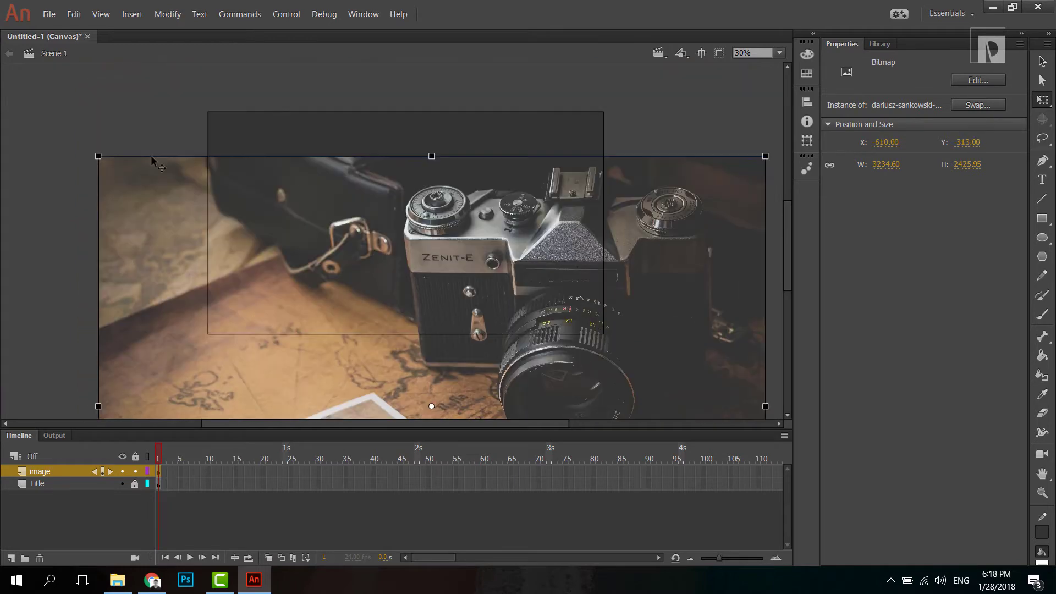
pyautogui.moveTo(98, 156); pyautogui.dragTo(285, 319)
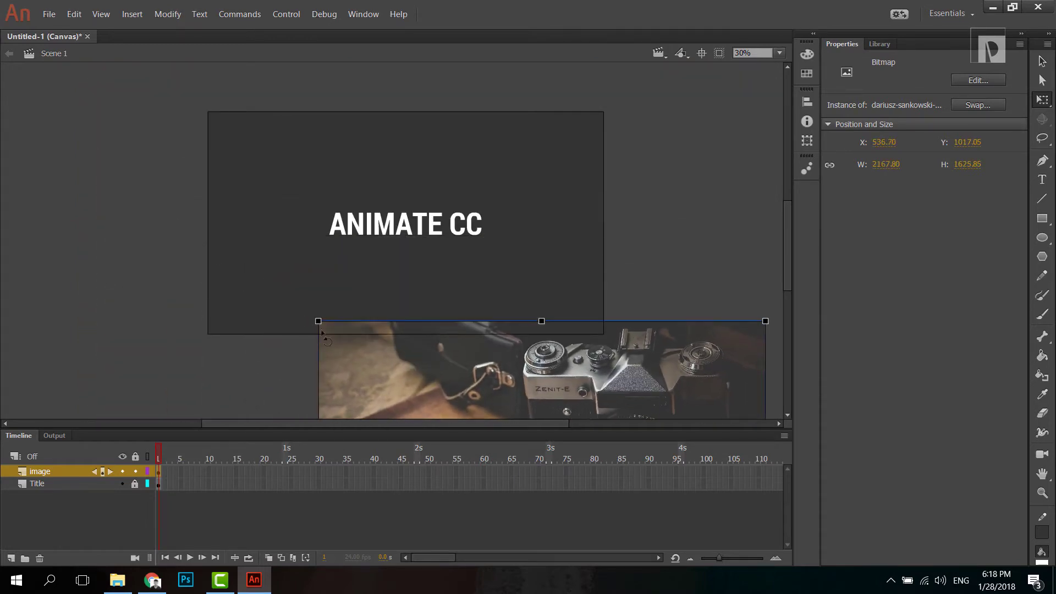
pyautogui.moveTo(375, 365); pyautogui.dragTo(244, 97)
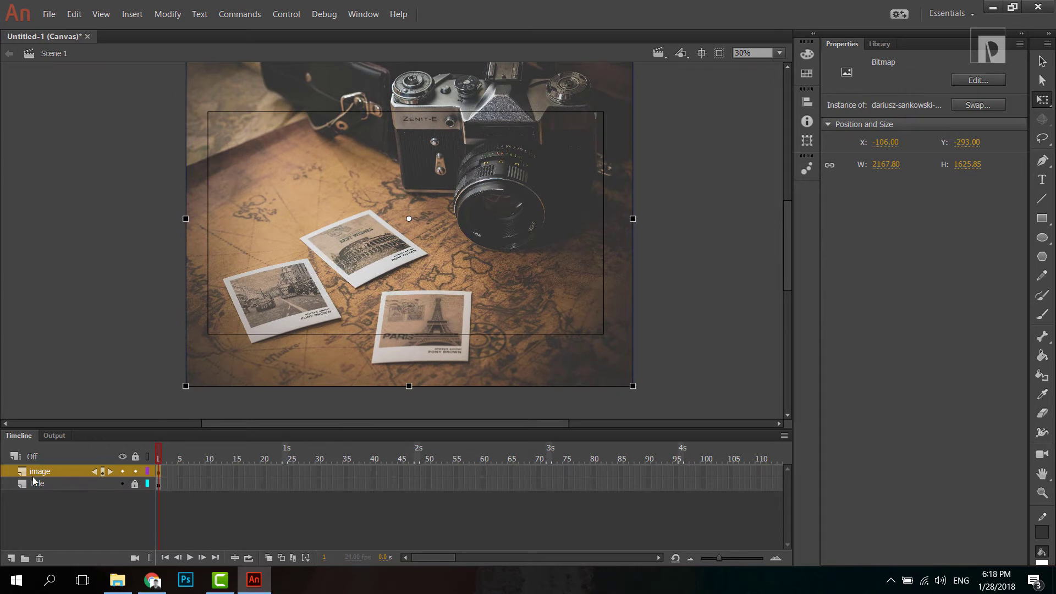
# Move the image layer below the Title layer and turn Title into a mask for it
pyautogui.moveTo(60, 471); pyautogui.dragTo(63, 506)
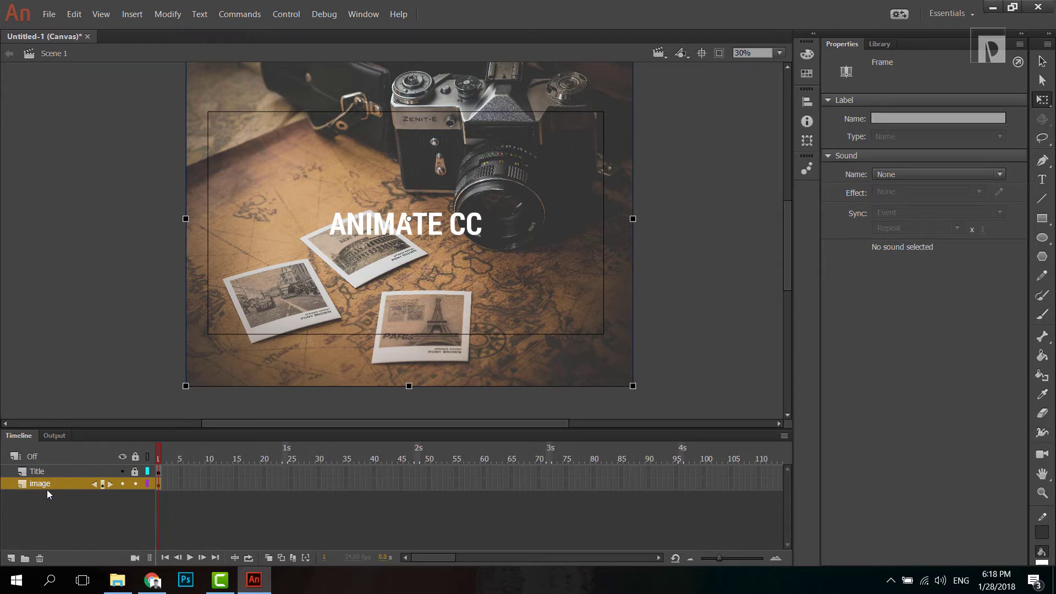
pyautogui.click(62, 470)
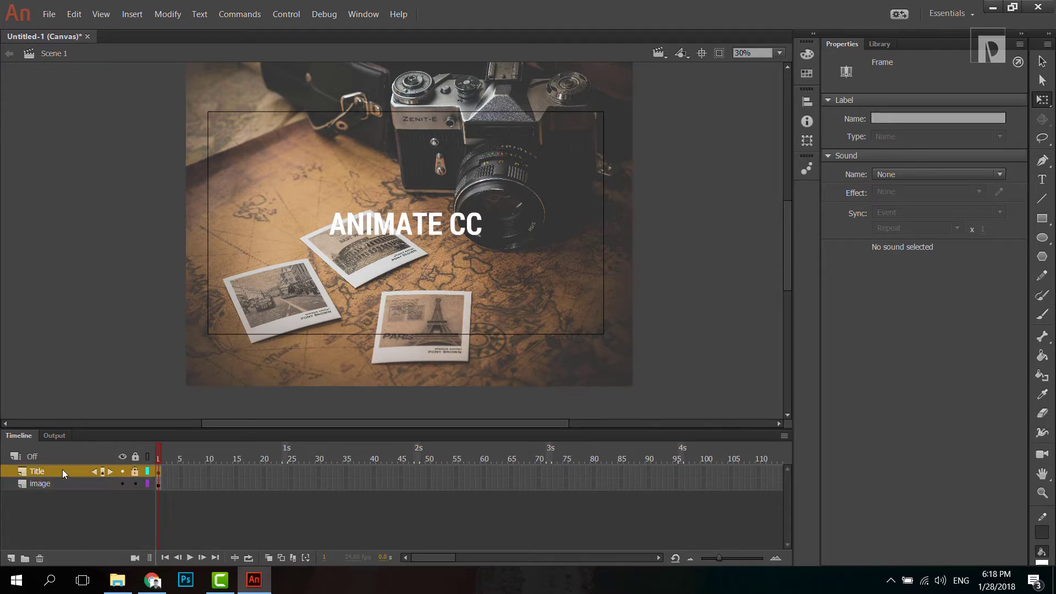
pyautogui.rightClick(62, 470)
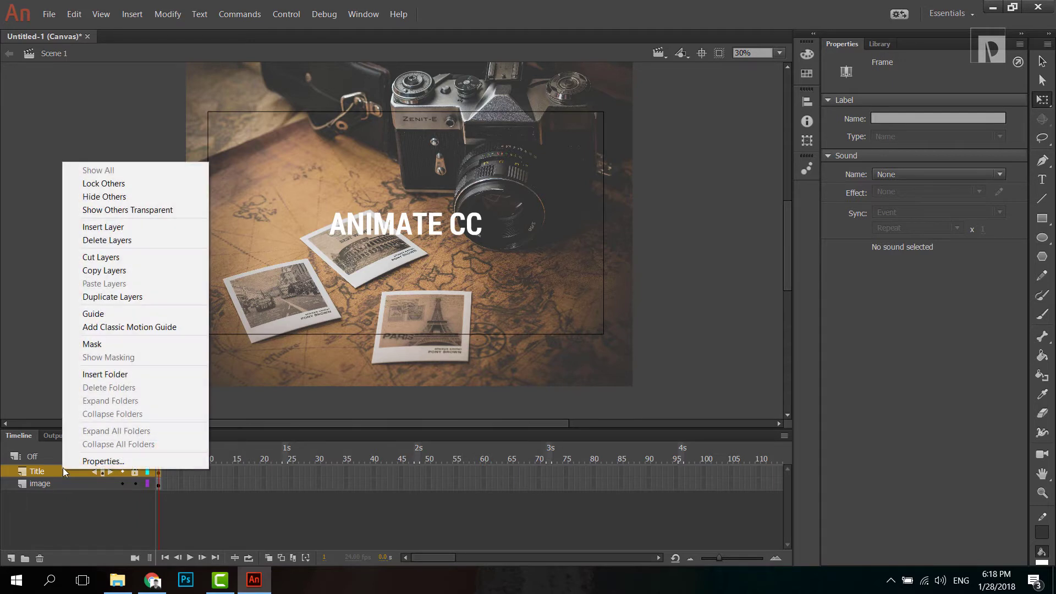
pyautogui.click(123, 345)
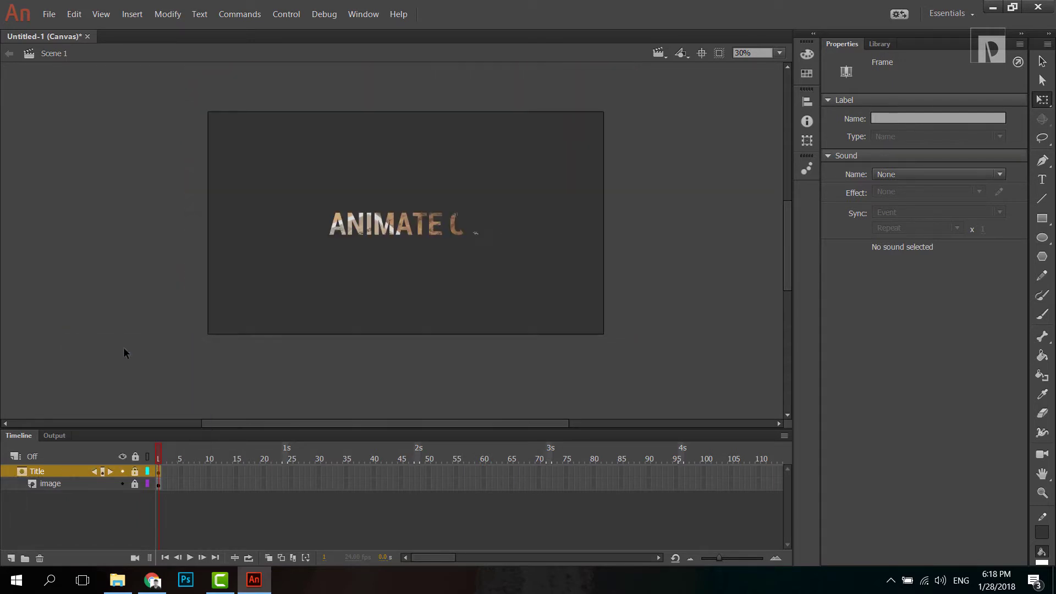
# Unlock the Title layer and insert a keyframe at frame 30 on it
pyautogui.click(135, 484)
pyautogui.click(135, 471)
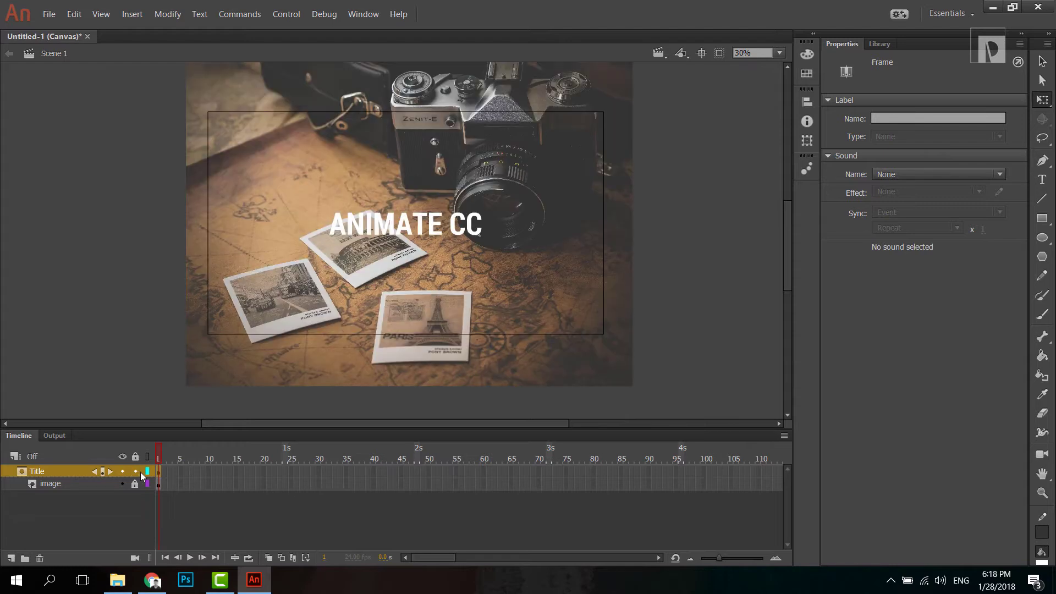
pyautogui.click(317, 471)
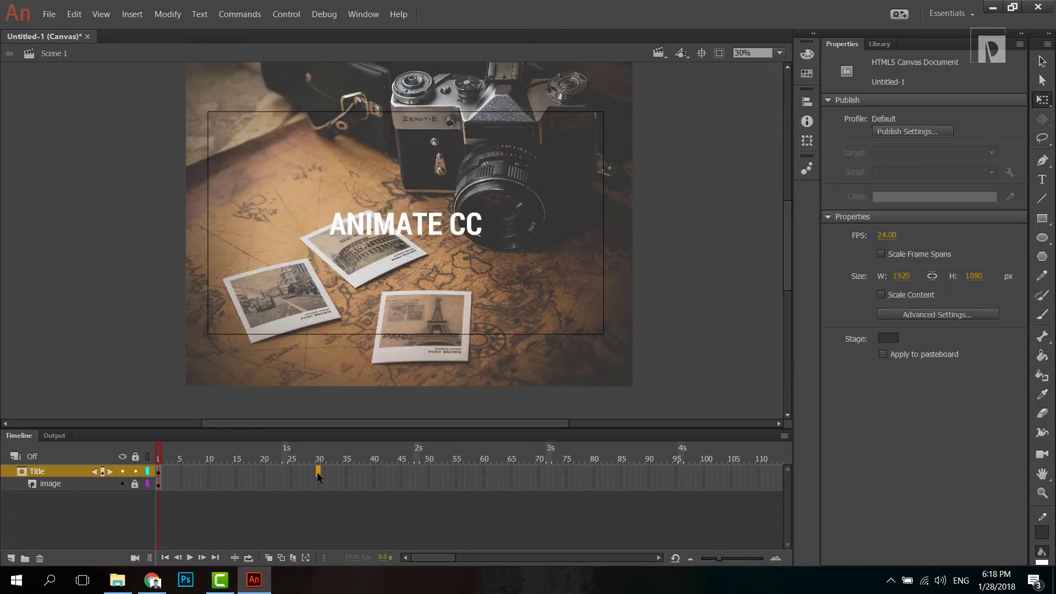
pyautogui.press('F6')
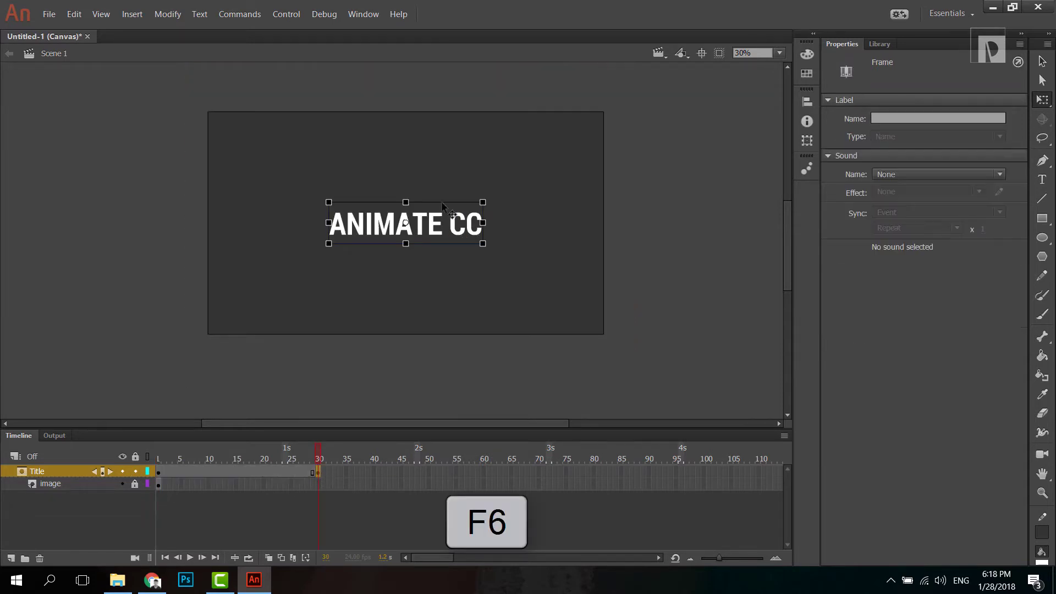
# Create a classic tween across frames 1 to 30 of the Title layer, converting the text to a symbol
pyautogui.click(75, 471)
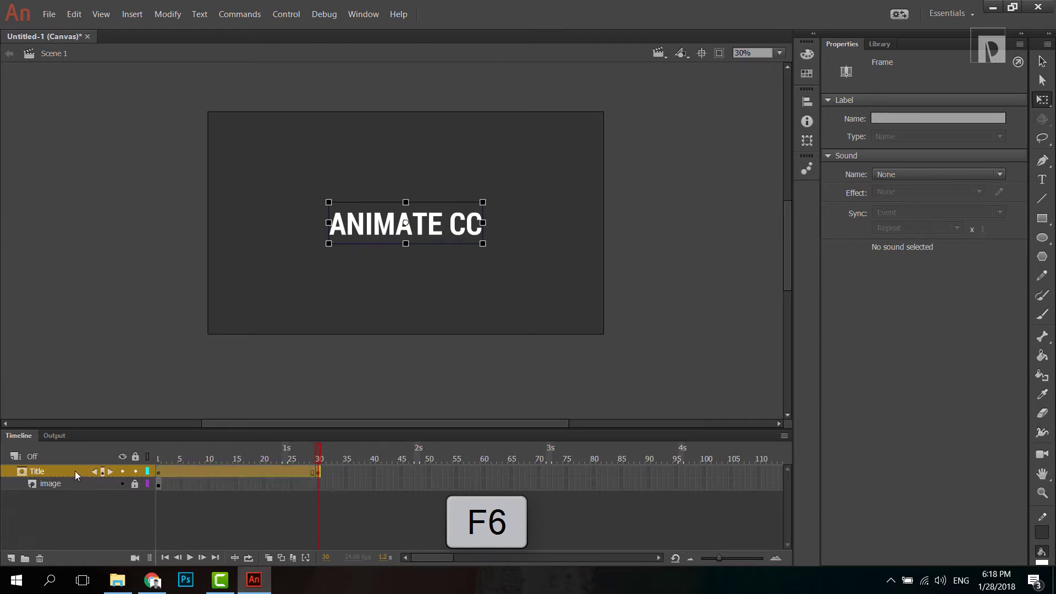
pyautogui.rightClick(231, 473)
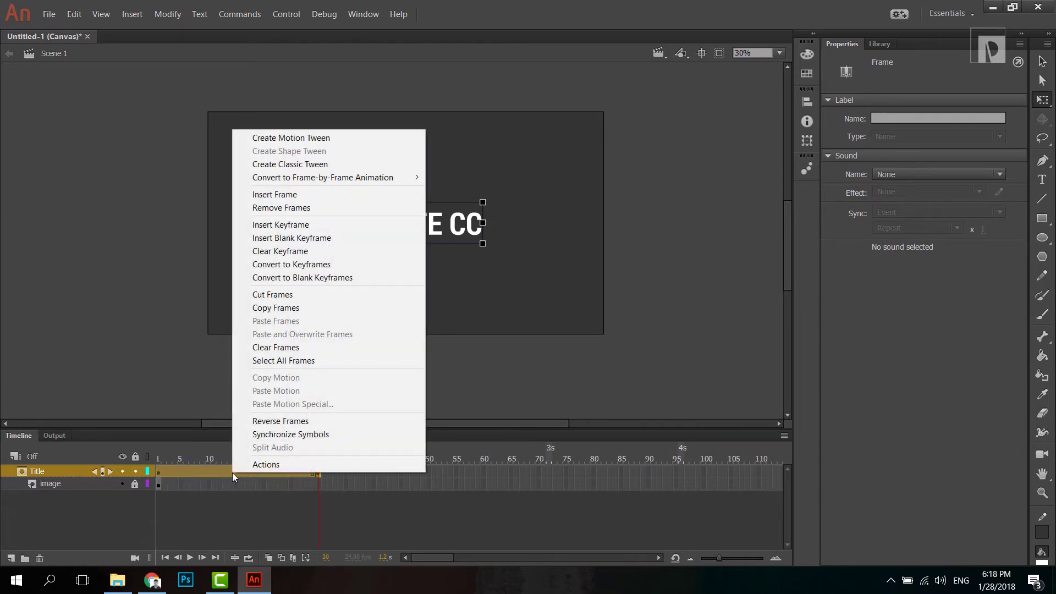
pyautogui.click(321, 165)
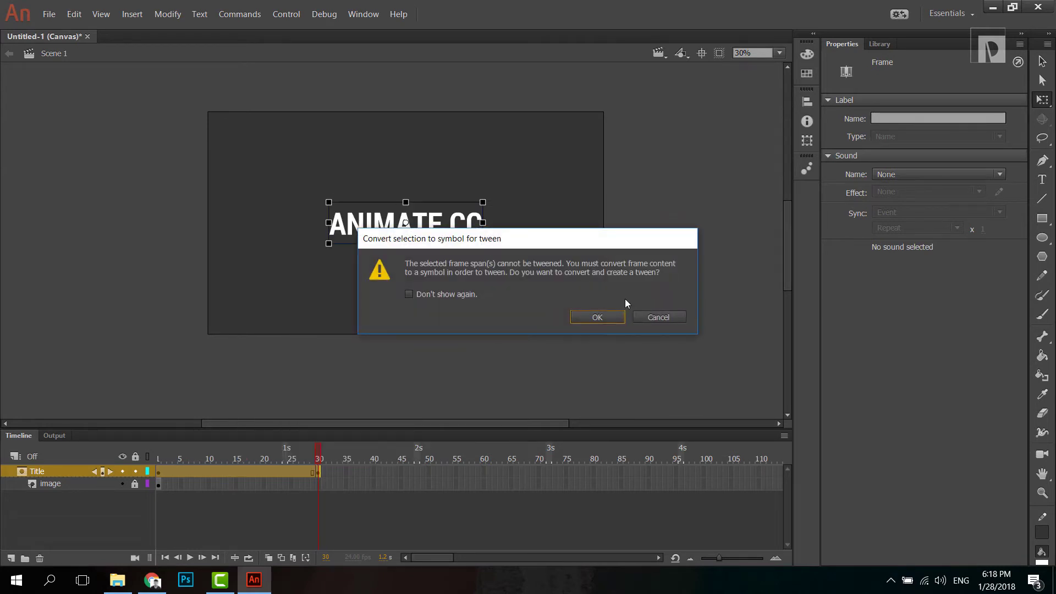
pyautogui.click(598, 317)
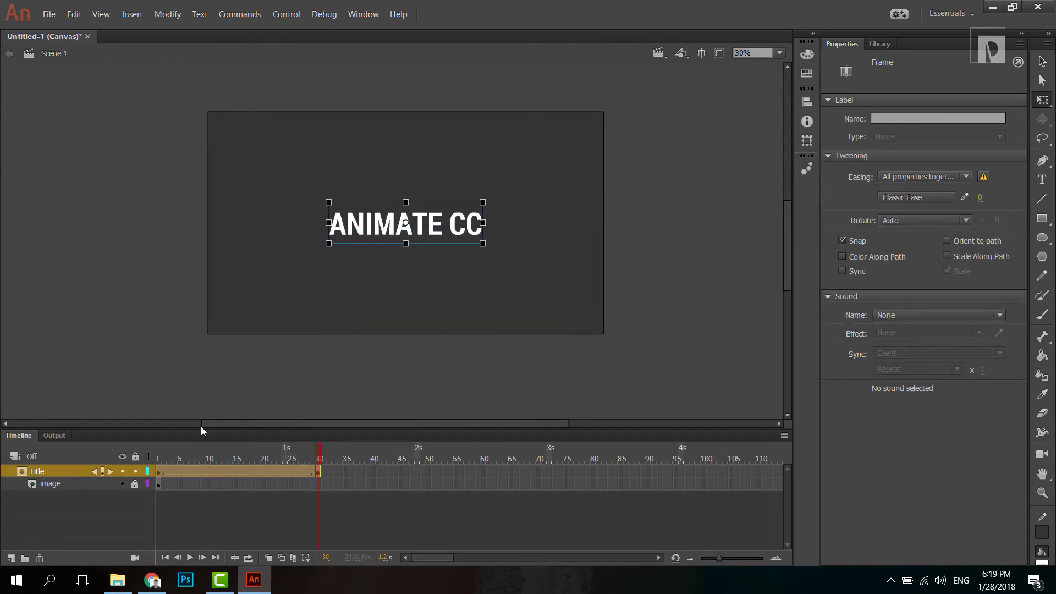
# Enlarge the title at frame 1 proportionally about its centre to about 1394 × 376 px
pyautogui.click(159, 472)
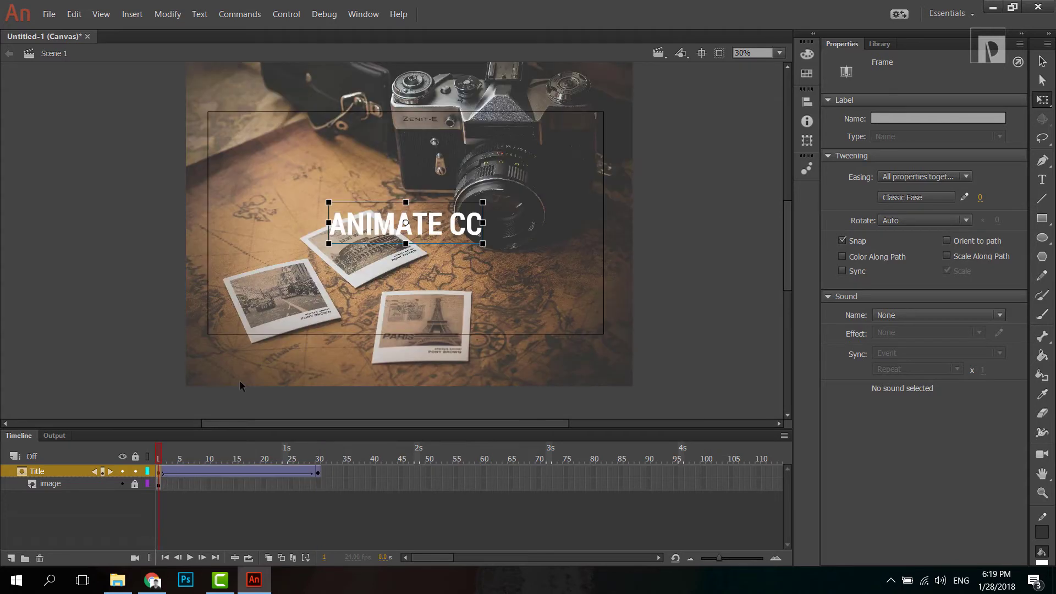
pyautogui.moveTo(482, 201); pyautogui.dragTo(511, 194)
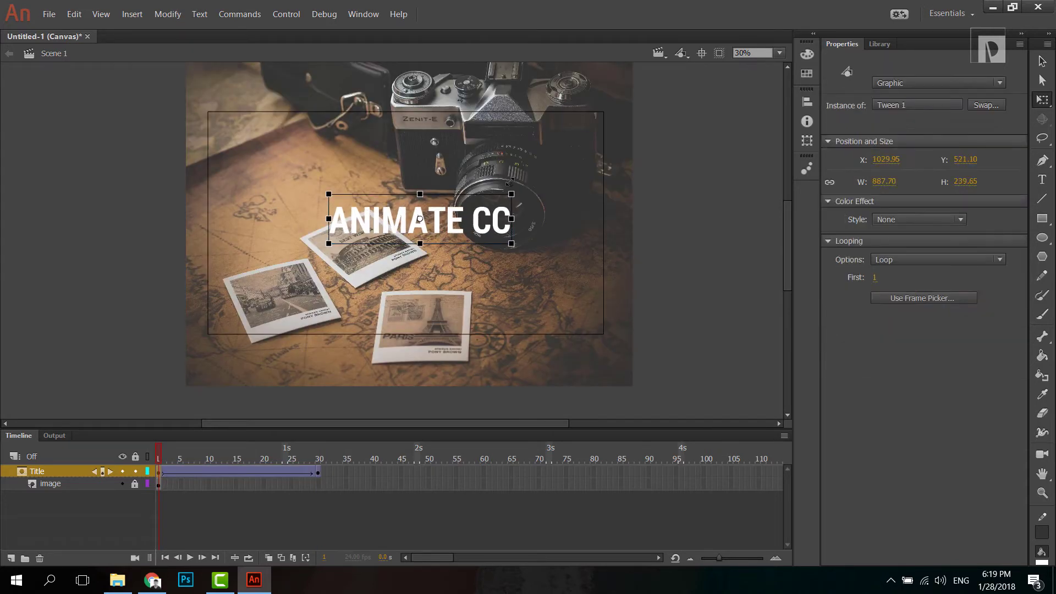
pyautogui.hotkey('ctrl', 'z')
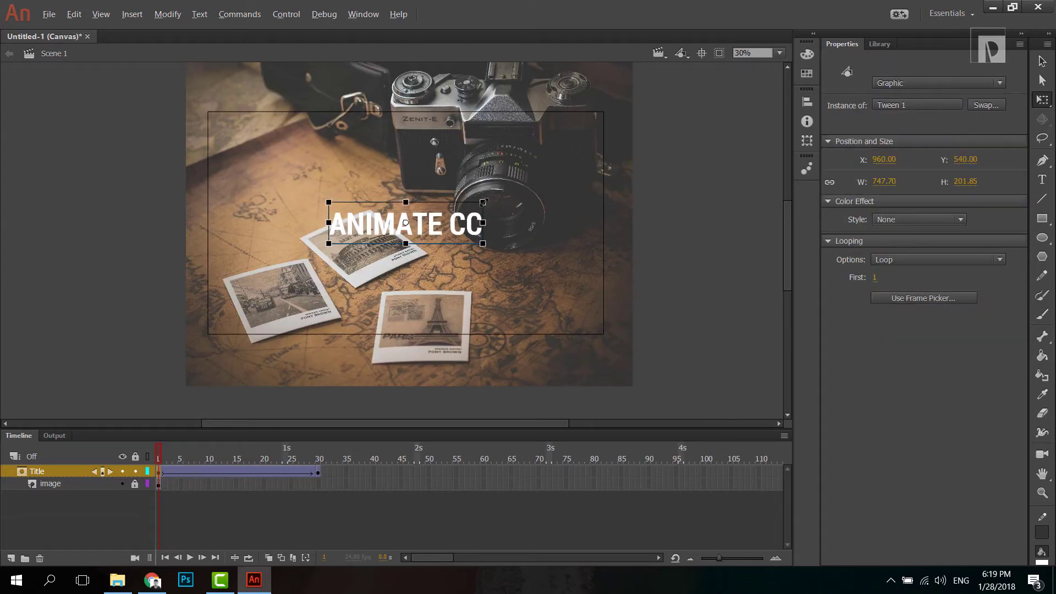
pyautogui.hotkey('alt', 'shift')
pyautogui.moveTo(489, 196); pyautogui.dragTo(551, 164)
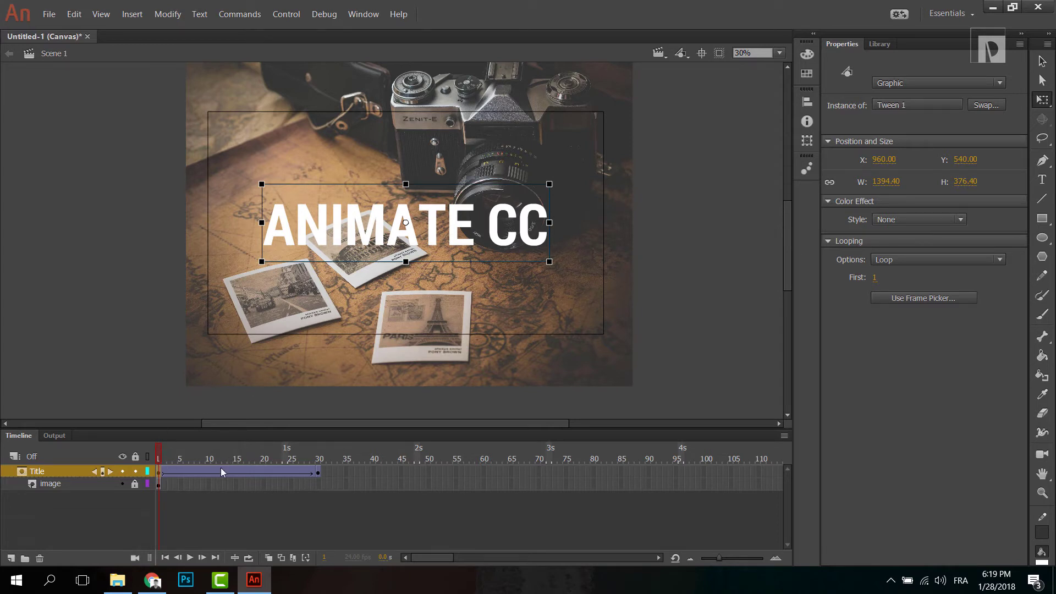
# Lock the Title layer and insert a keyframe at frame 30 on the image layer
pyautogui.click(151, 457)
pyautogui.moveTo(152, 457); pyautogui.dragTo(188, 461)
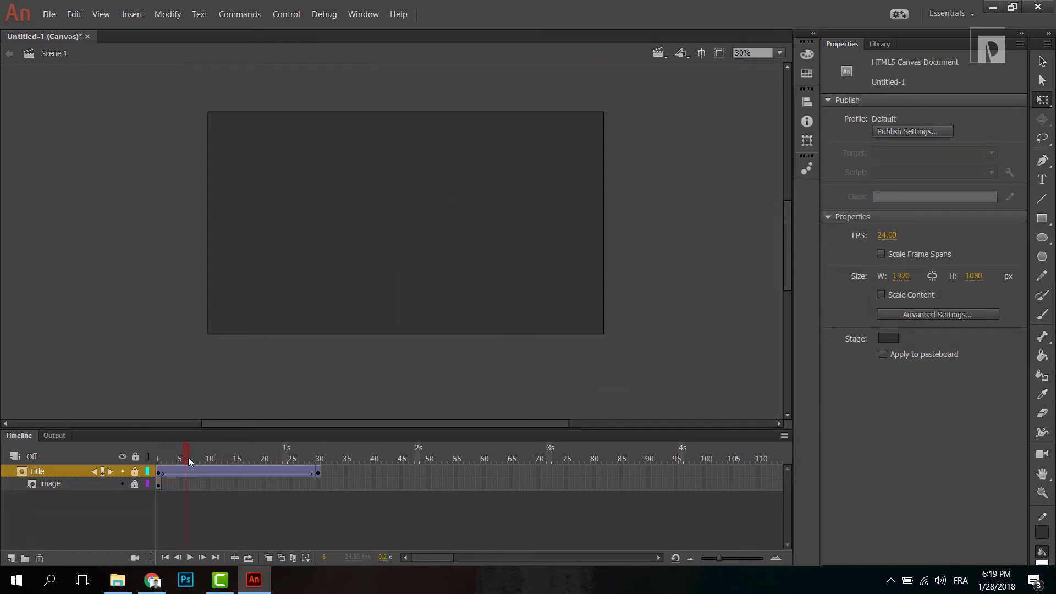
pyautogui.click(158, 484)
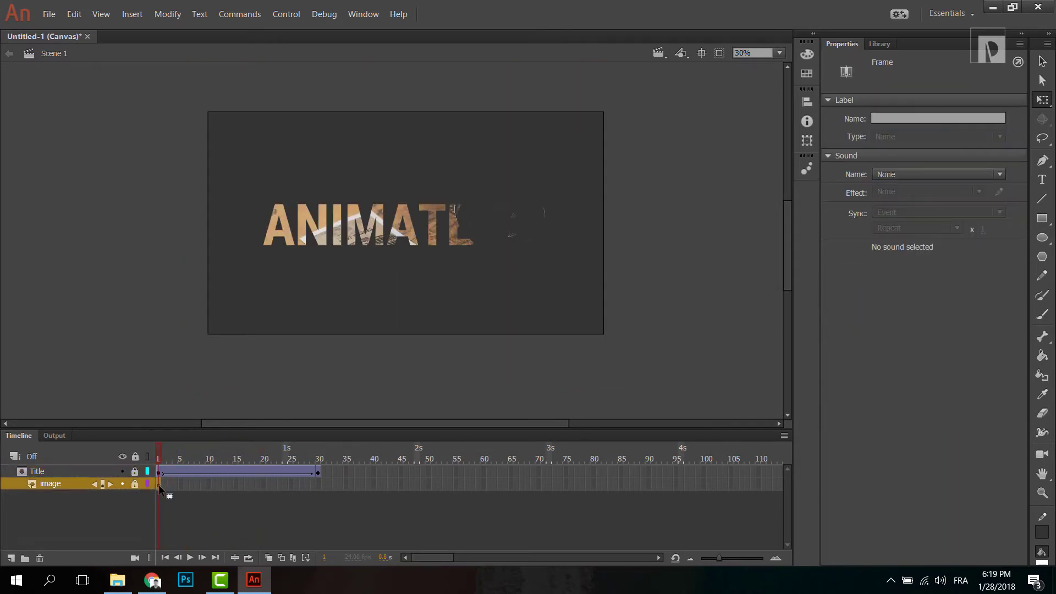
pyautogui.click(318, 483)
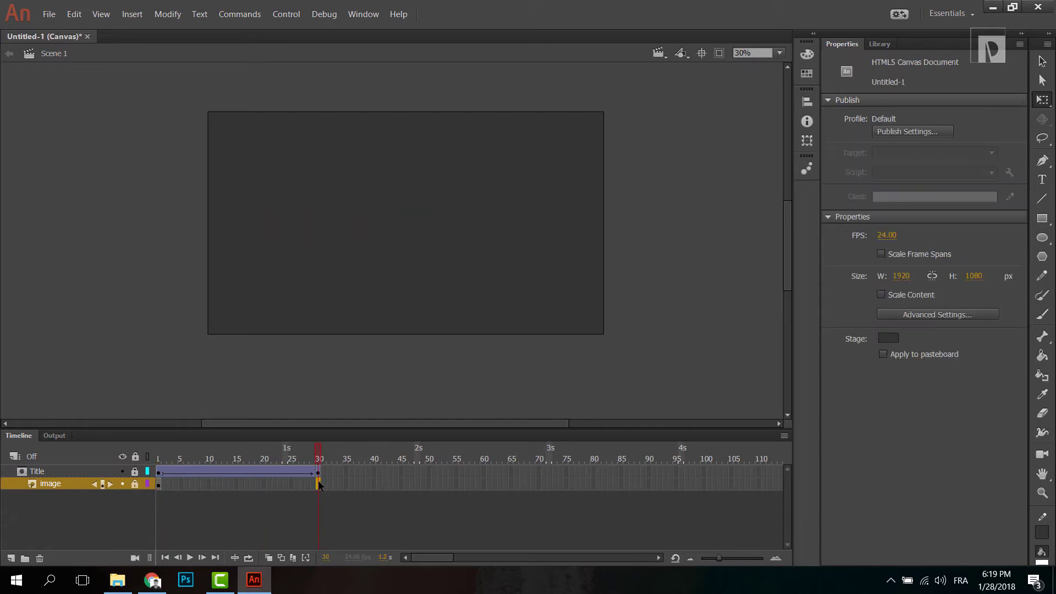
pyautogui.press('F6')
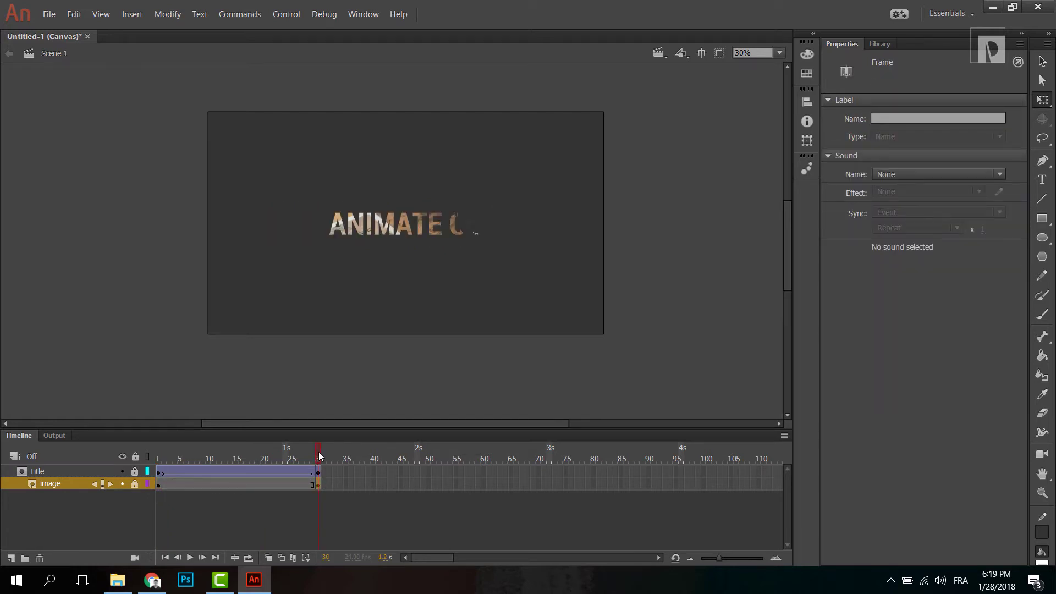
# Unlock the image layer and move the photo at frame 1 straight up to about Y -576 px
pyautogui.moveTo(318, 450)
pyautogui.mouseDown()
pyautogui.moveTo(140, 461)
pyautogui.moveTo(321, 456)
pyautogui.moveTo(292, 456)
pyautogui.moveTo(309, 458)
pyautogui.mouseUp()
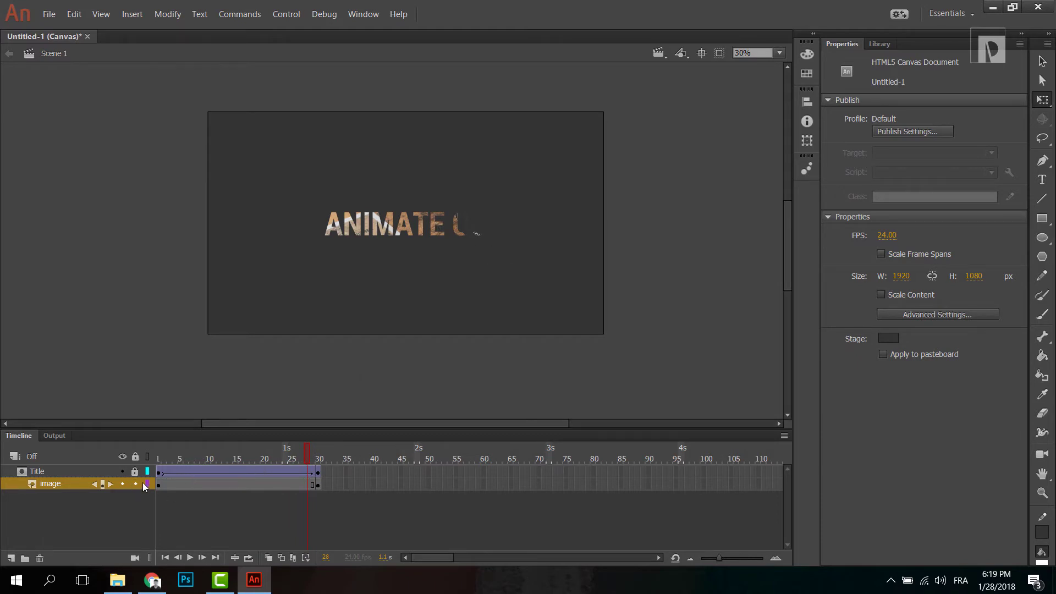
pyautogui.click(159, 484)
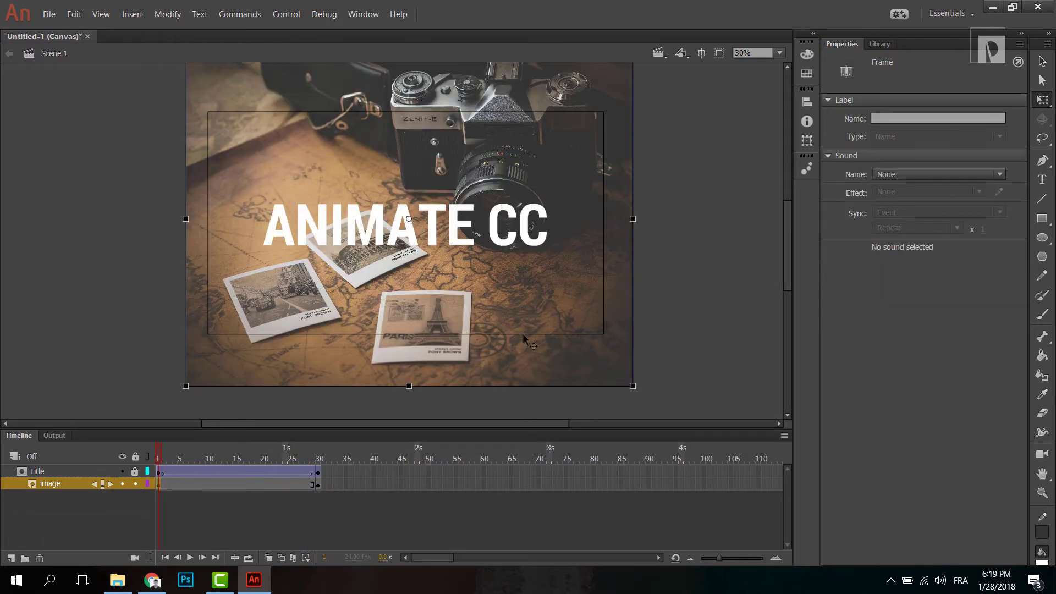
pyautogui.moveTo(523, 334); pyautogui.dragTo(528, 287)
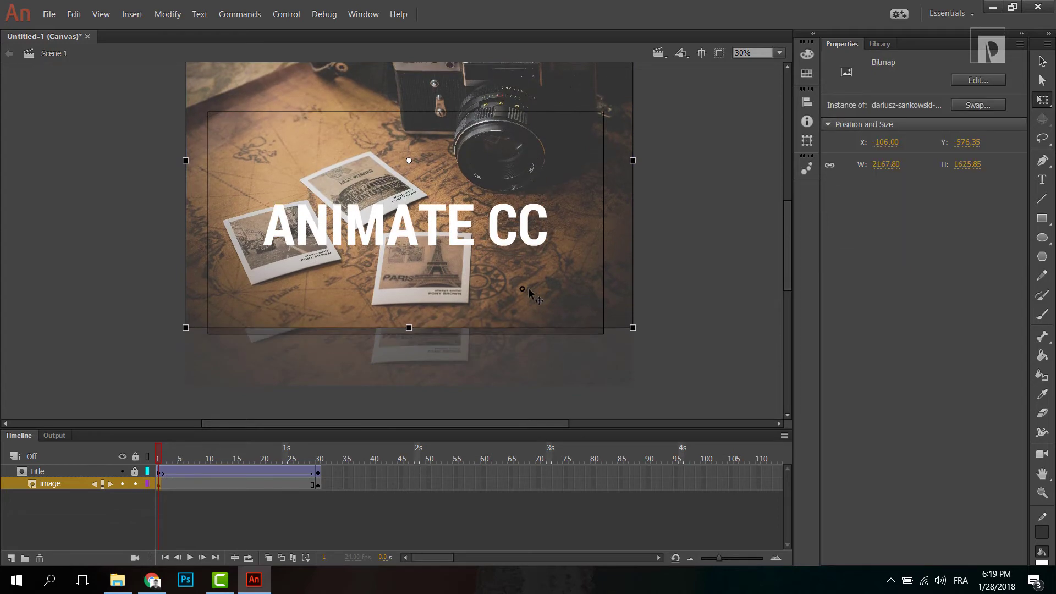
# Match the photo's position at frame 30 of the image layer to its raised position at frame 1
pyautogui.click(317, 483)
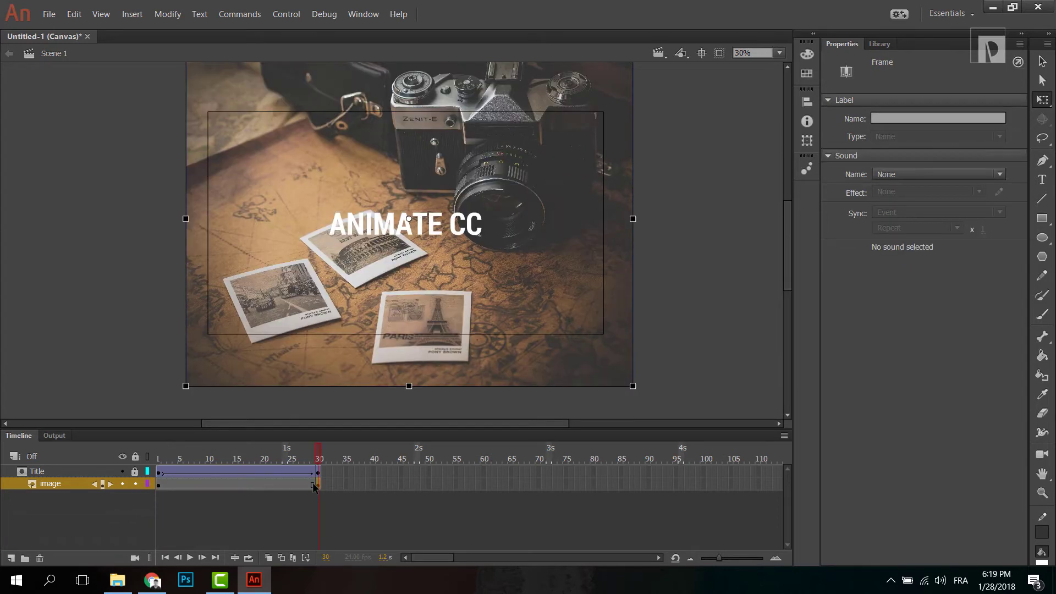
pyautogui.click(311, 483)
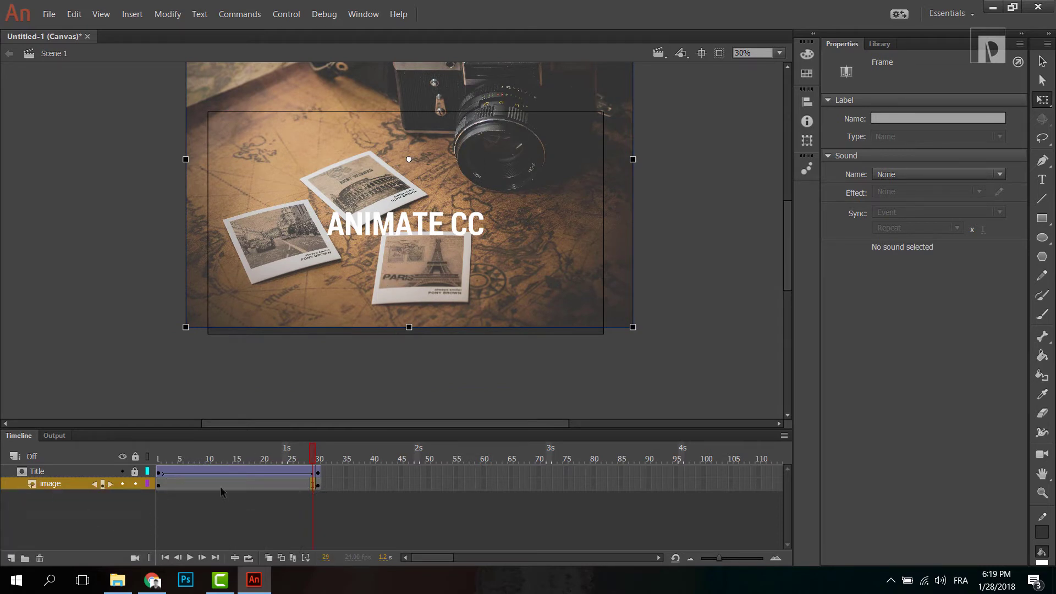
pyautogui.moveTo(185, 484); pyautogui.dragTo(288, 480)
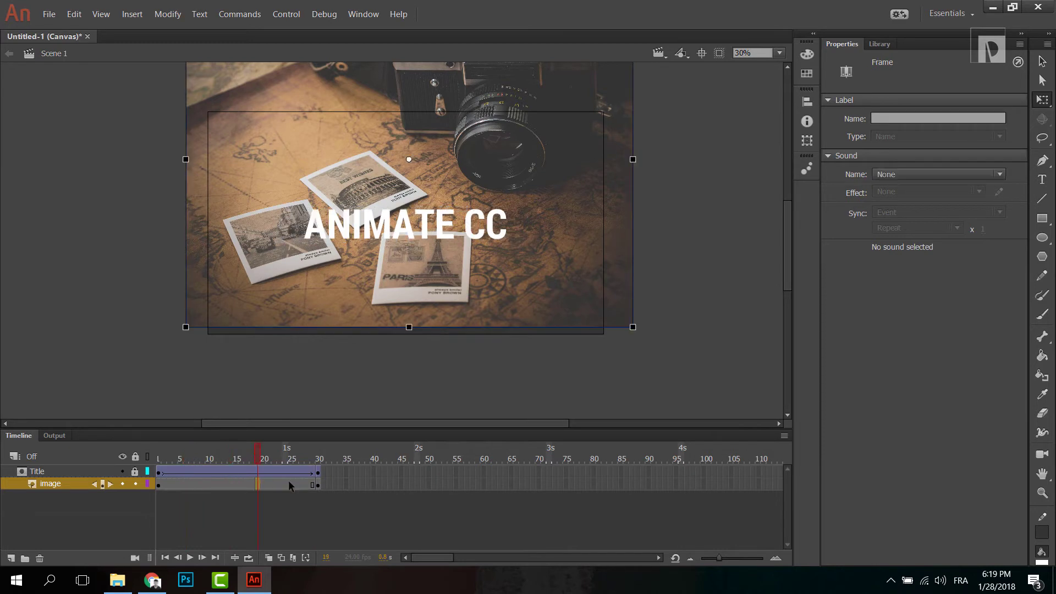
pyautogui.click(317, 483)
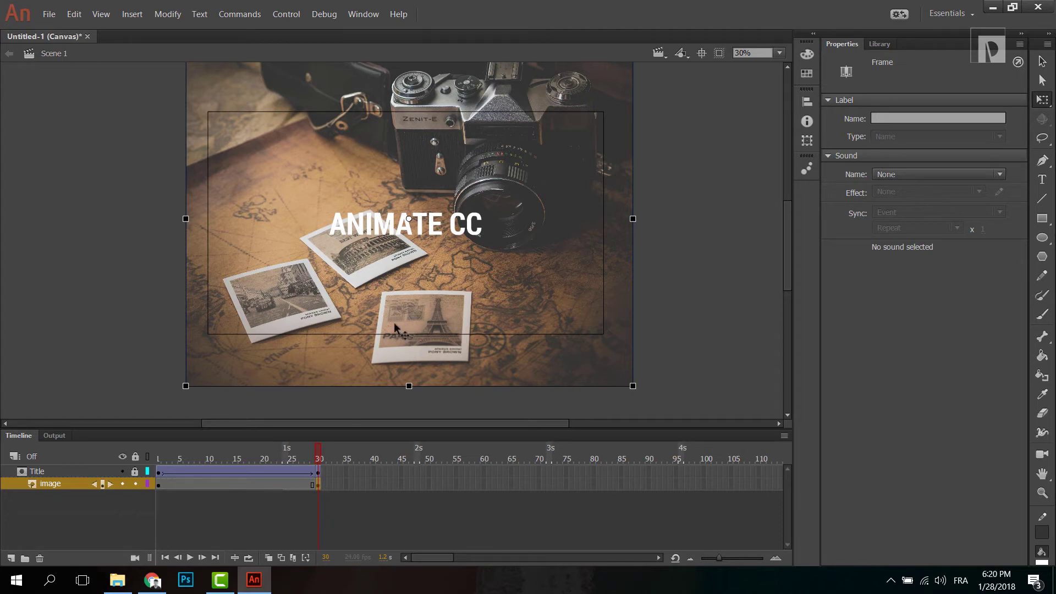
pyautogui.click(313, 485)
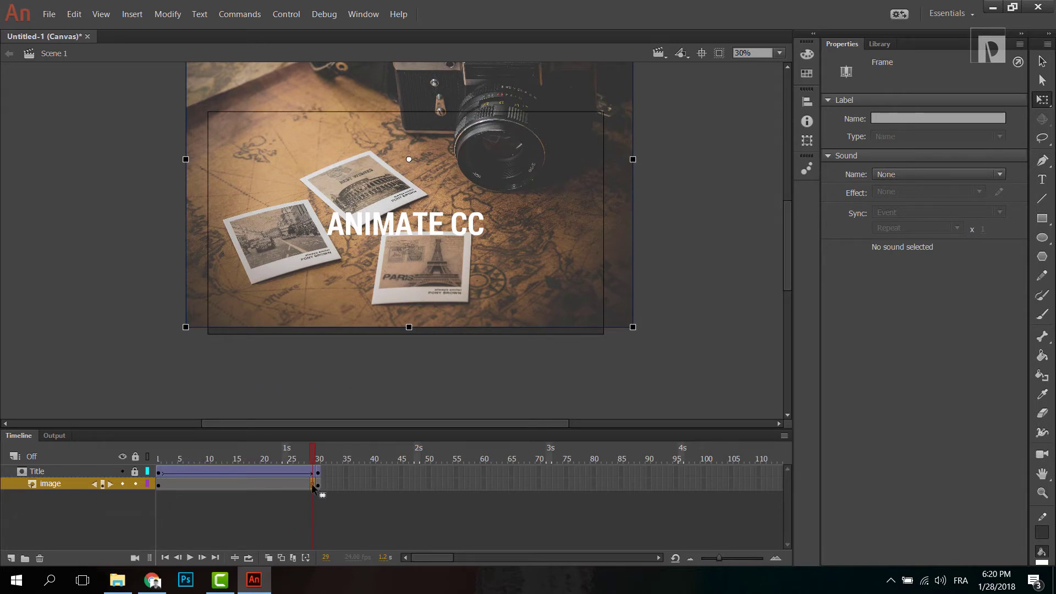
pyautogui.moveTo(316, 483); pyautogui.dragTo(322, 475)
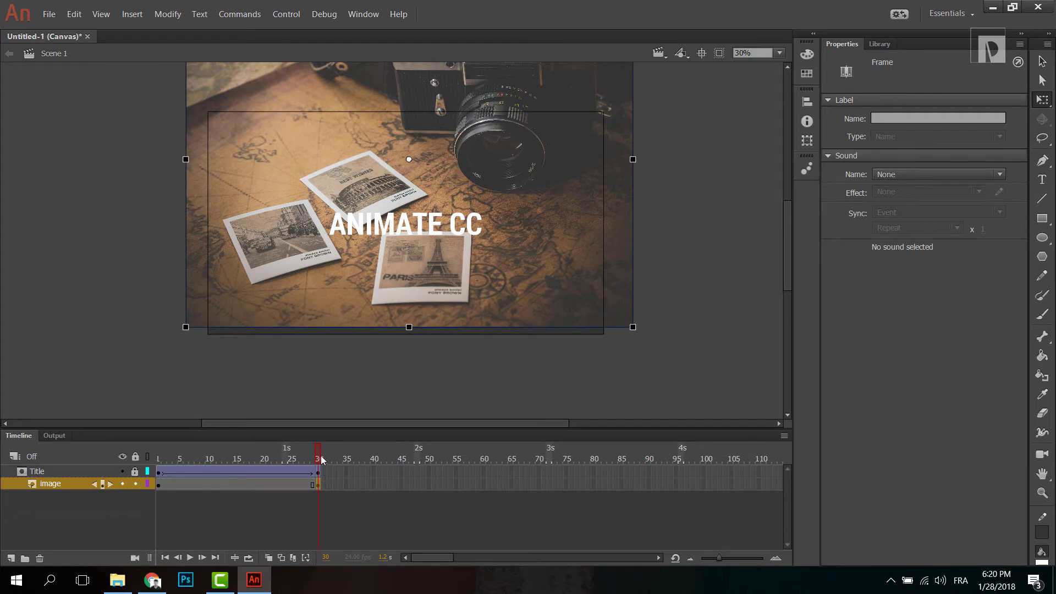
# Lock the image layer and preview the masked title animation between frames 1 and 30
pyautogui.click(264, 459)
pyautogui.moveTo(178, 461); pyautogui.dragTo(147, 469)
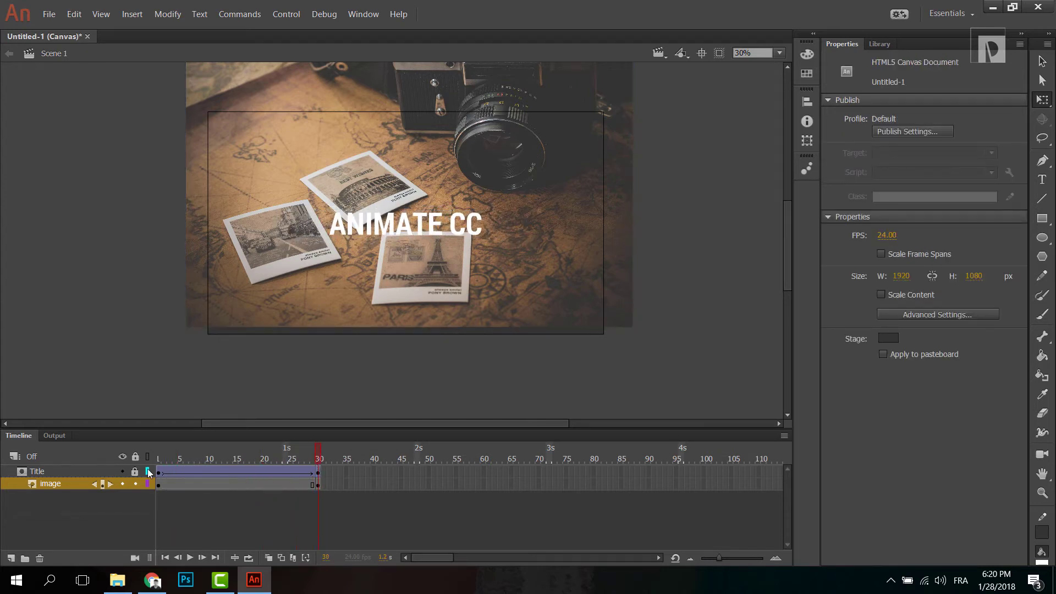
pyautogui.click(137, 482)
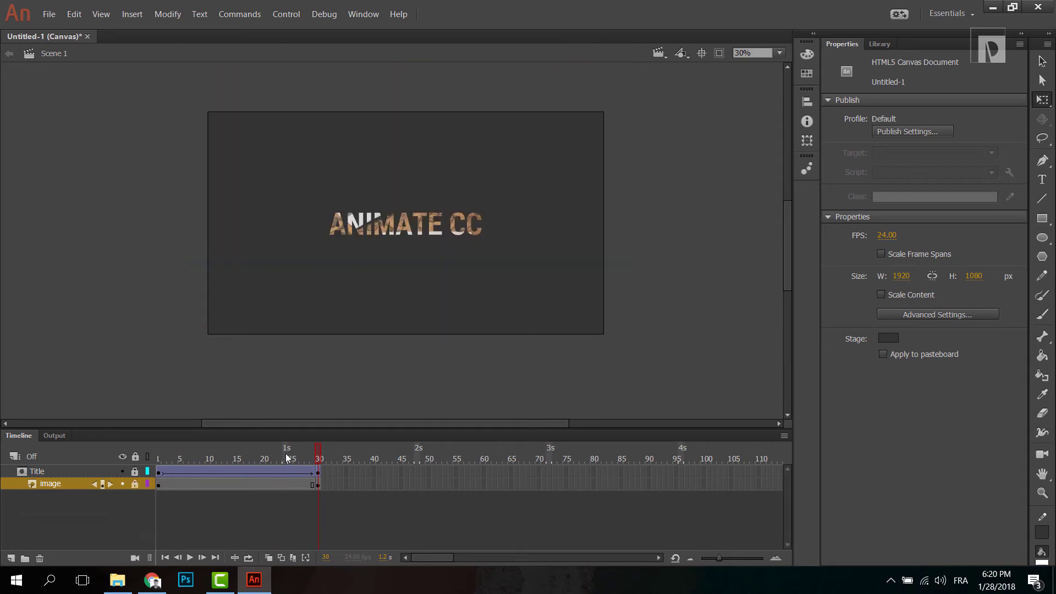
pyautogui.moveTo(318, 457); pyautogui.dragTo(290, 460)
pyautogui.click(319, 473)
pyautogui.press('Return')
pyautogui.moveTo(322, 465); pyautogui.dragTo(156, 463)
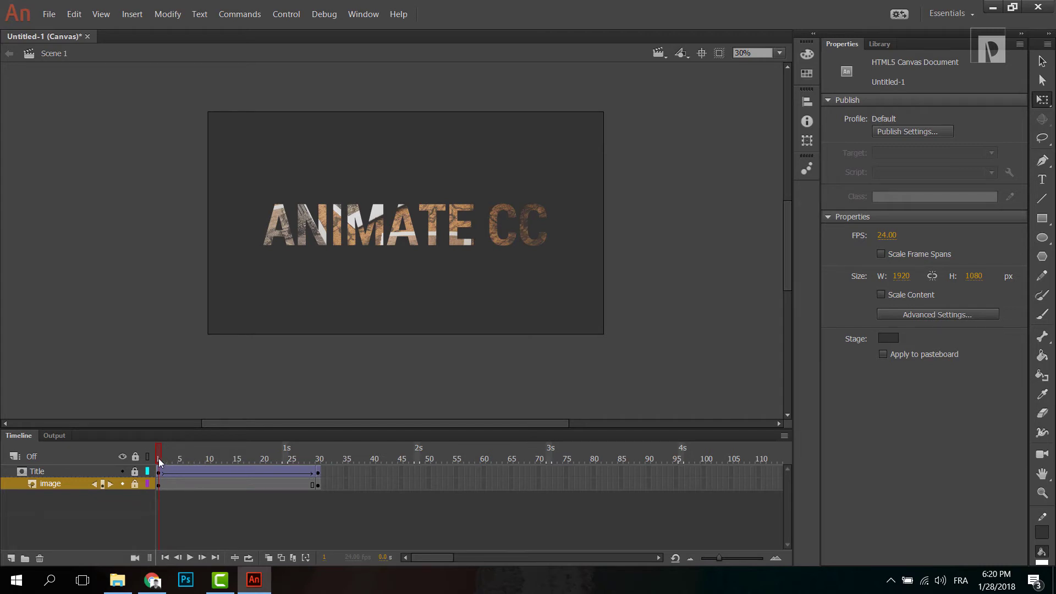
pyautogui.moveTo(160, 456); pyautogui.dragTo(328, 454)
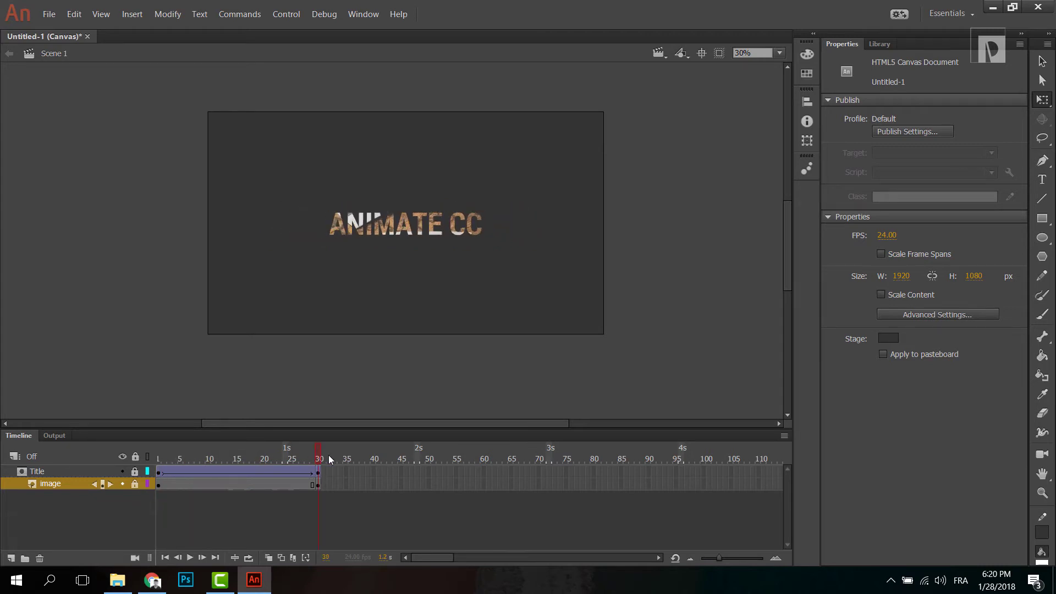
# Insert keyframes at frame 60 on both the Title and image layers
pyautogui.click(484, 473)
pyautogui.press('F6')
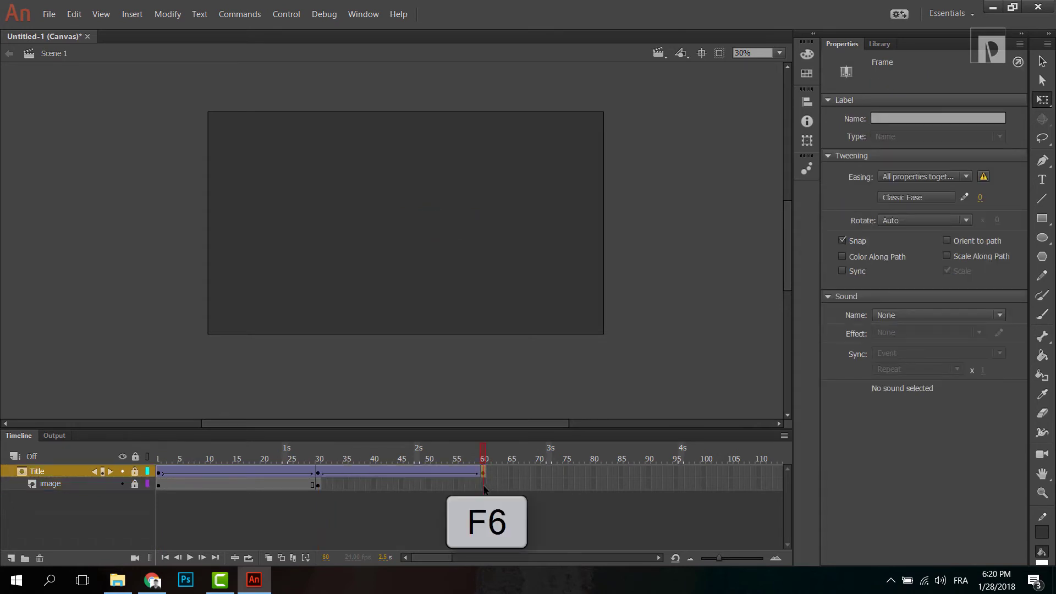
pyautogui.click(483, 484)
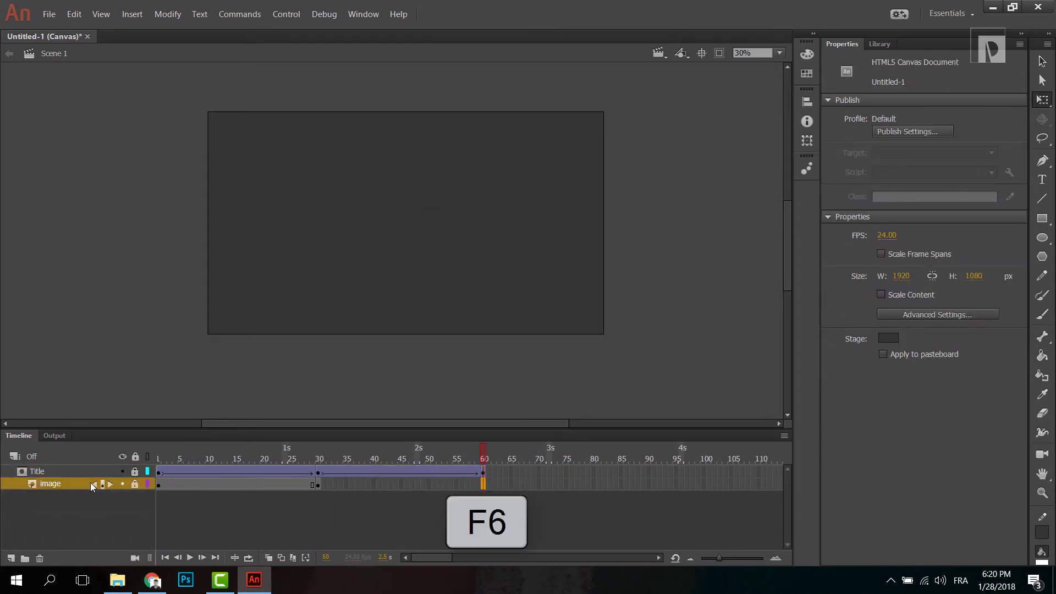
pyautogui.press('F6')
# Create classic tweens across all frames of the image layer, converting the photo to symbols
pyautogui.click(339, 484)
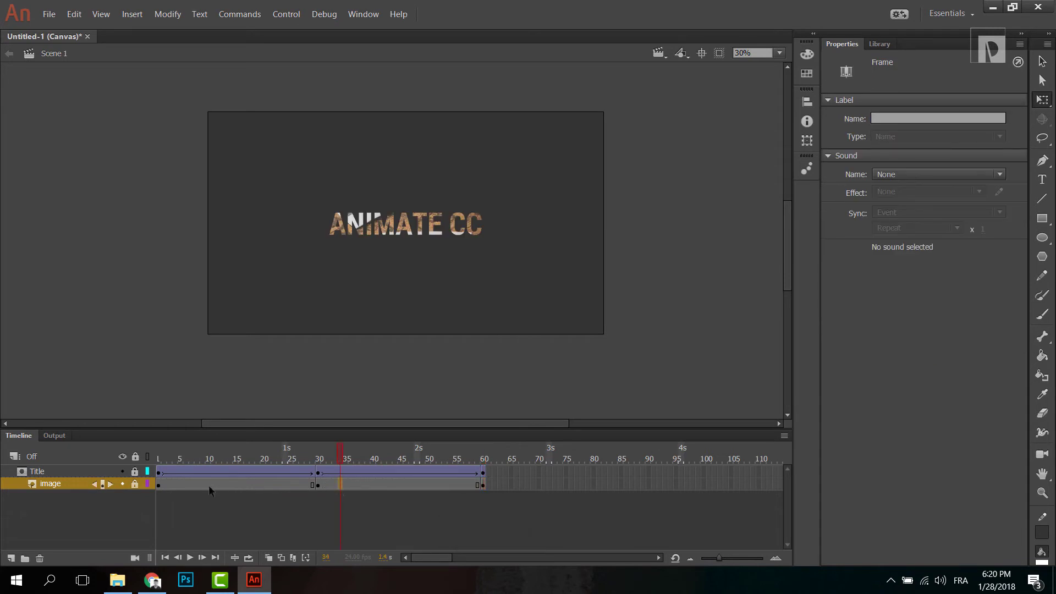
pyautogui.click(70, 484)
pyautogui.rightClick(220, 480)
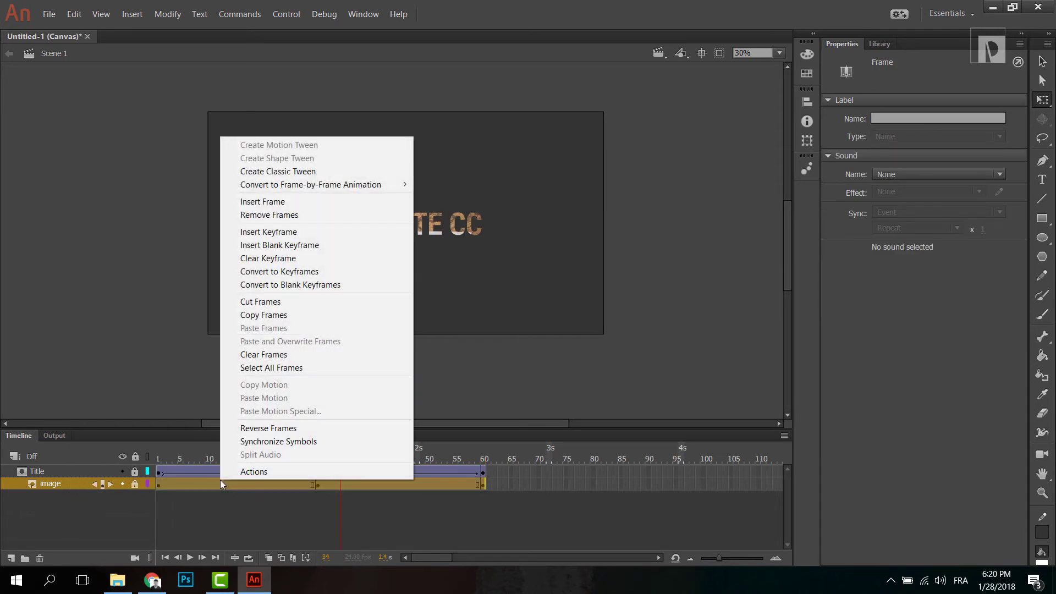
pyautogui.click(318, 171)
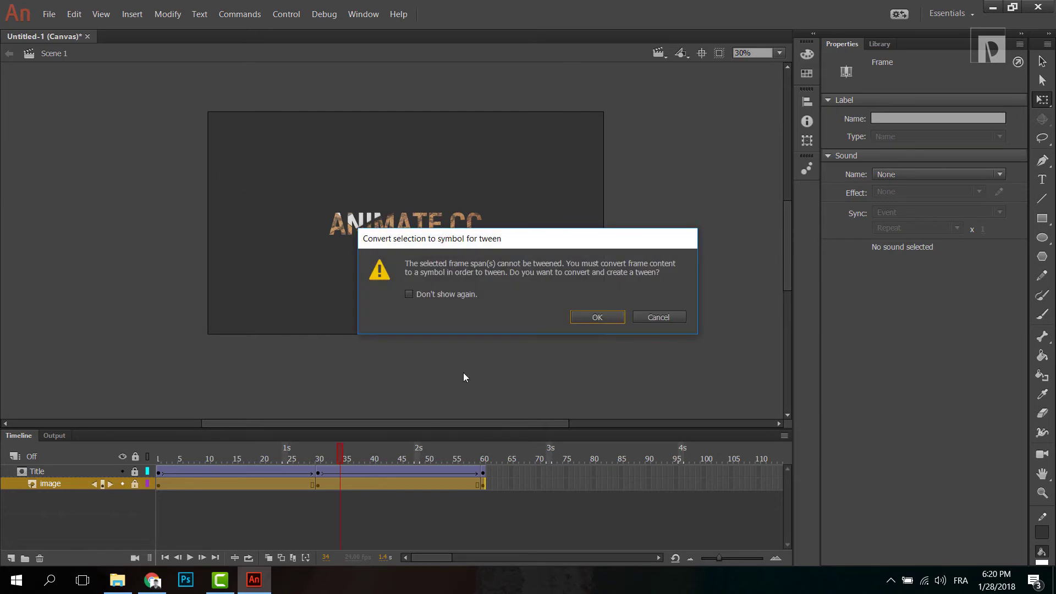
pyautogui.click(584, 318)
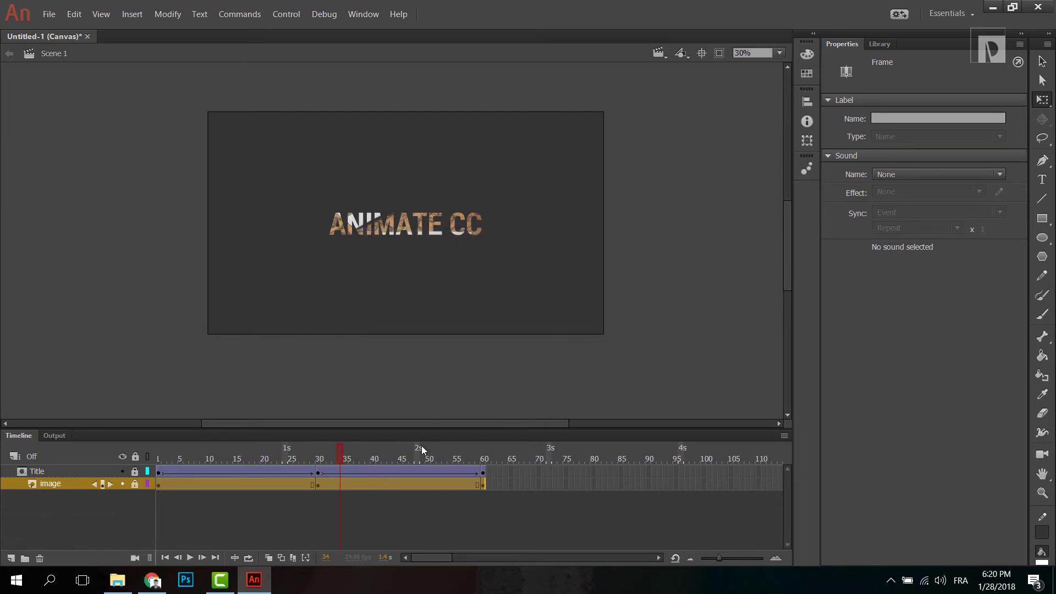
# Unlock the image layer and enlarge the photo at frame 60 about its centre to about 3635 × 2726 px
pyautogui.click(491, 480)
pyautogui.click(484, 481)
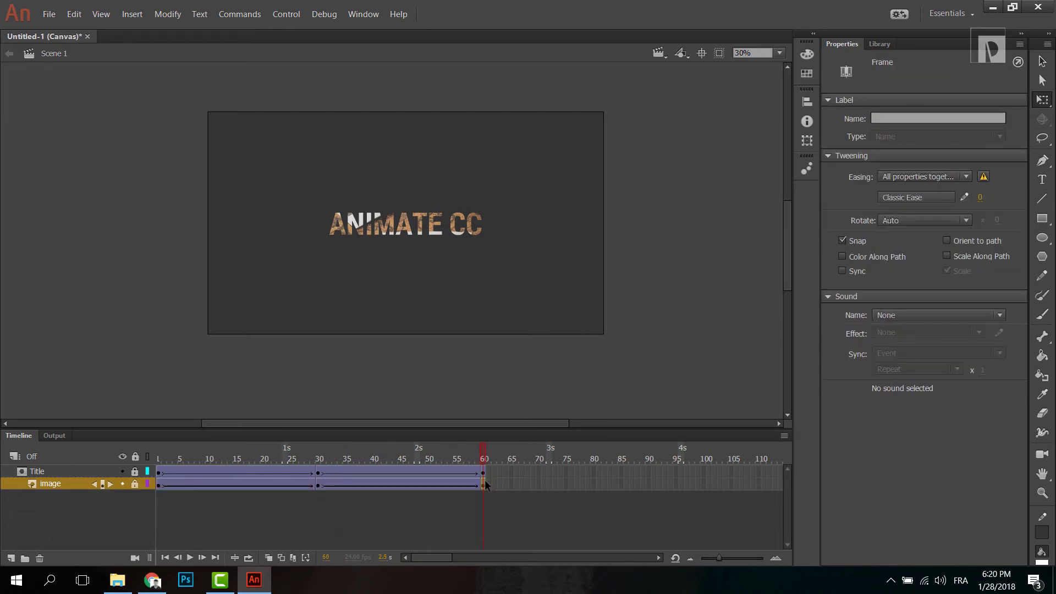
pyautogui.hotkey('ctrl', 't')
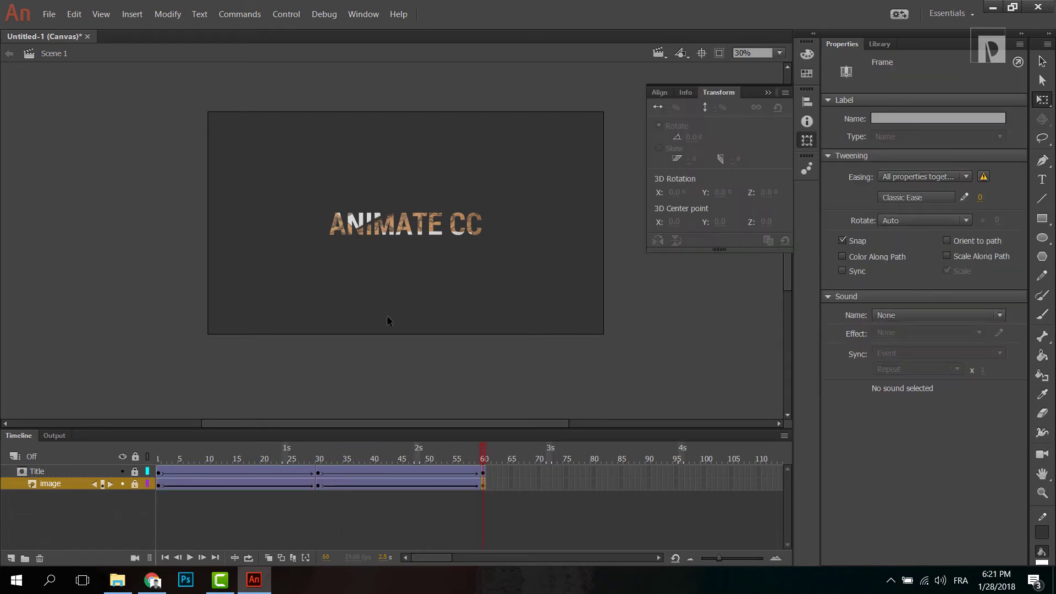
pyautogui.click(136, 484)
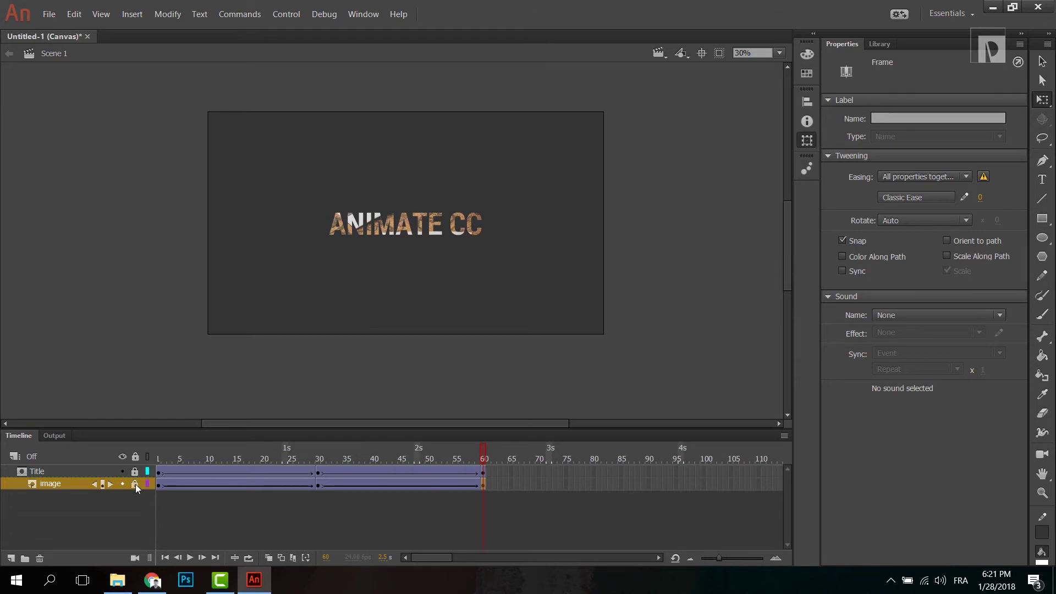
pyautogui.moveTo(634, 328); pyautogui.dragTo(844, 440)
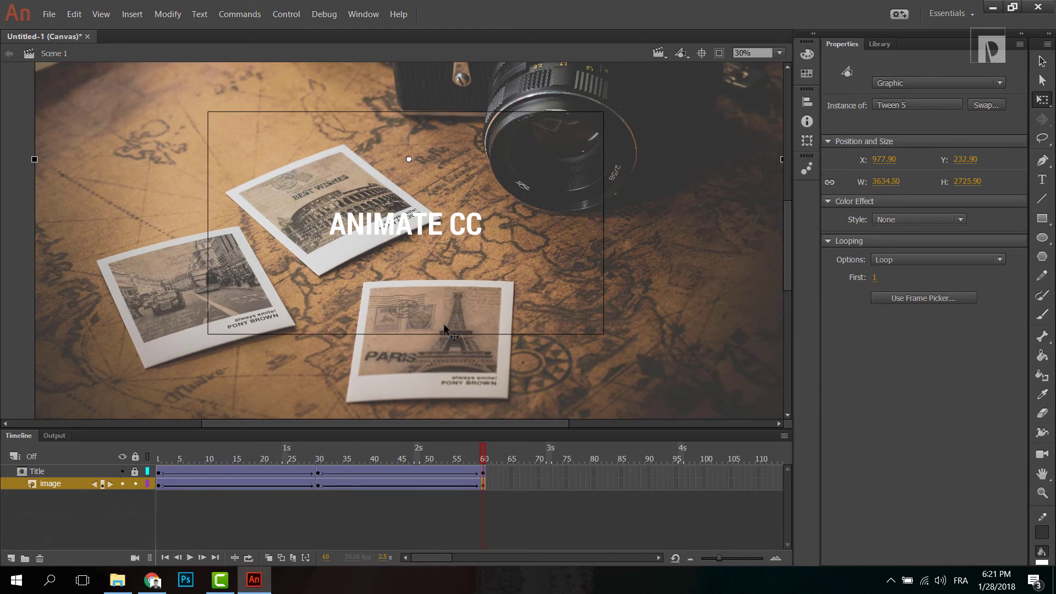
# Move the enlarged photo upward at frame 60, then relock the image layer and preview the masked title
pyautogui.moveTo(444, 323); pyautogui.dragTo(437, 280)
pyautogui.click(135, 484)
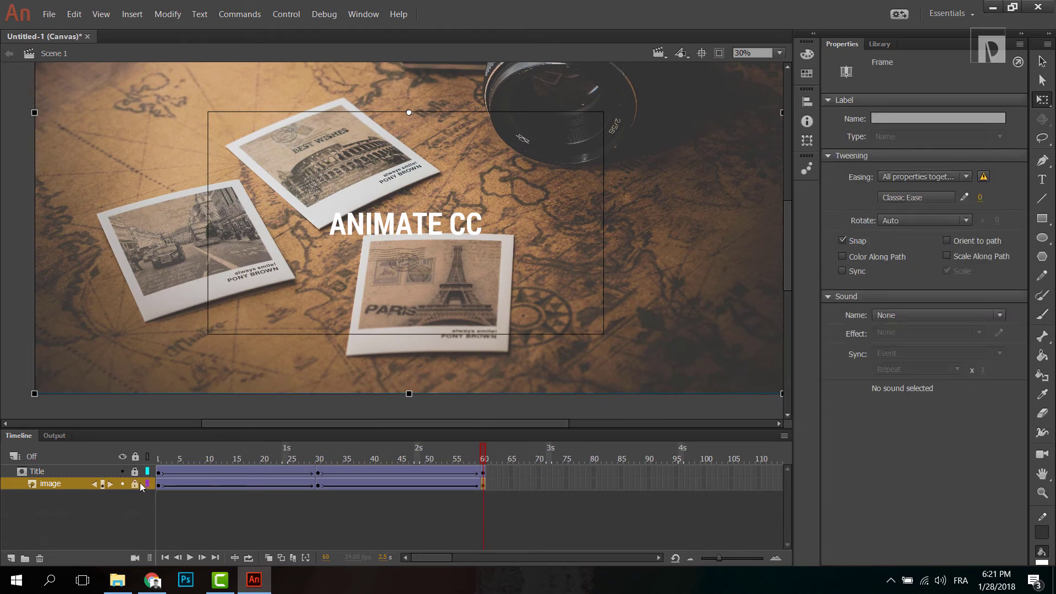
pyautogui.moveTo(159, 454); pyautogui.dragTo(395, 453)
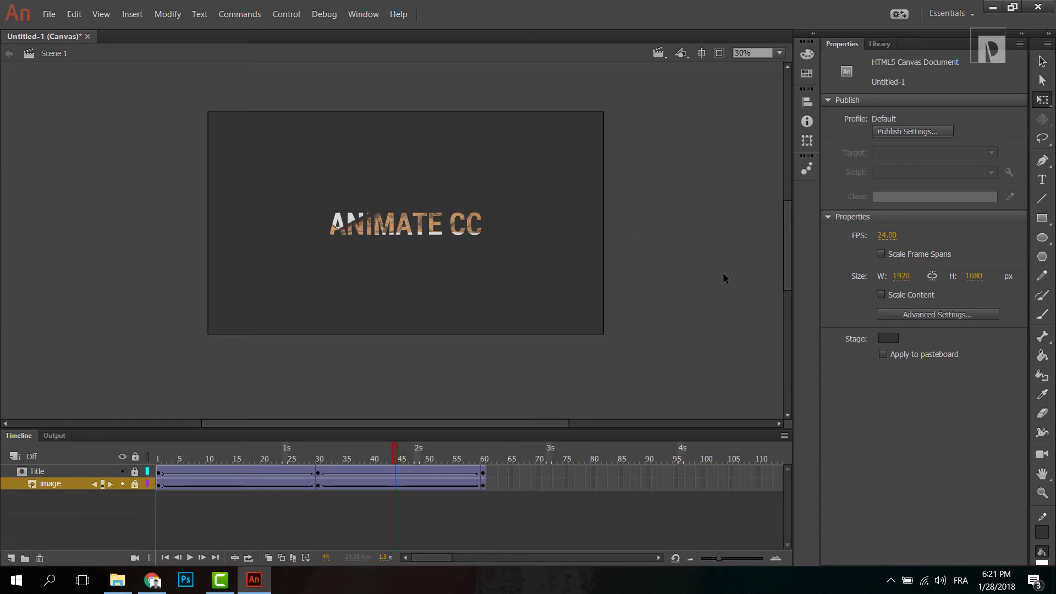
# Add a layer above Title and draw a thin white rectangle about 819 × 8 px just under the ANIMATE CC text
pyautogui.click(50, 471)
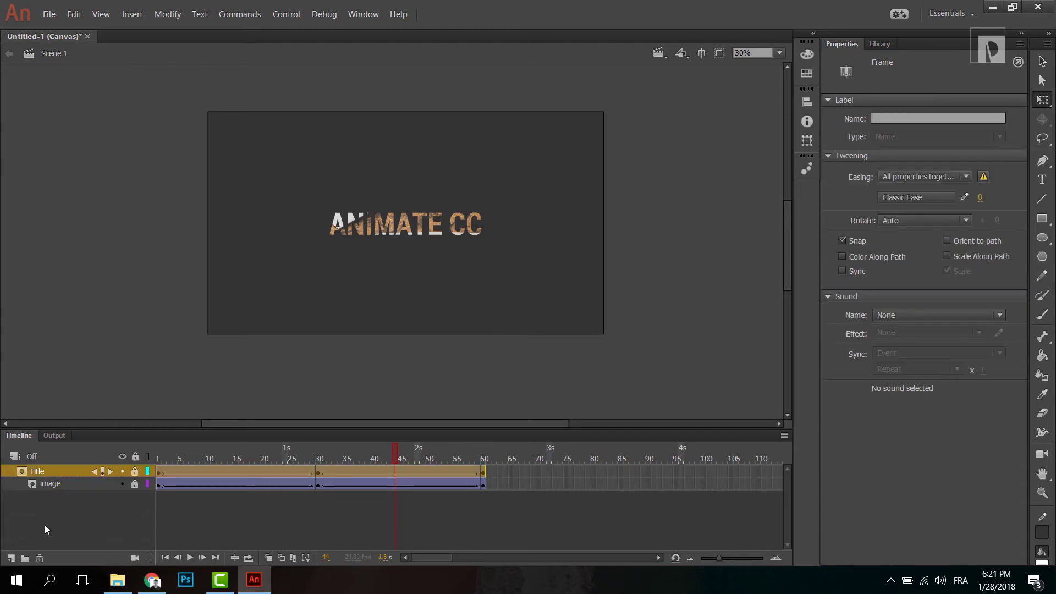
pyautogui.click(11, 558)
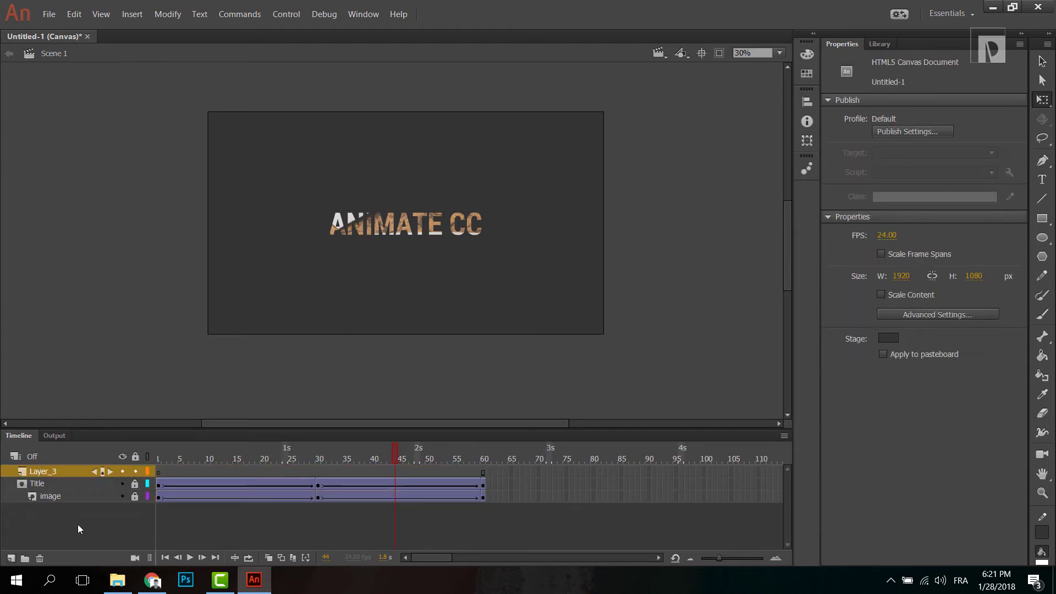
pyautogui.click(1042, 219)
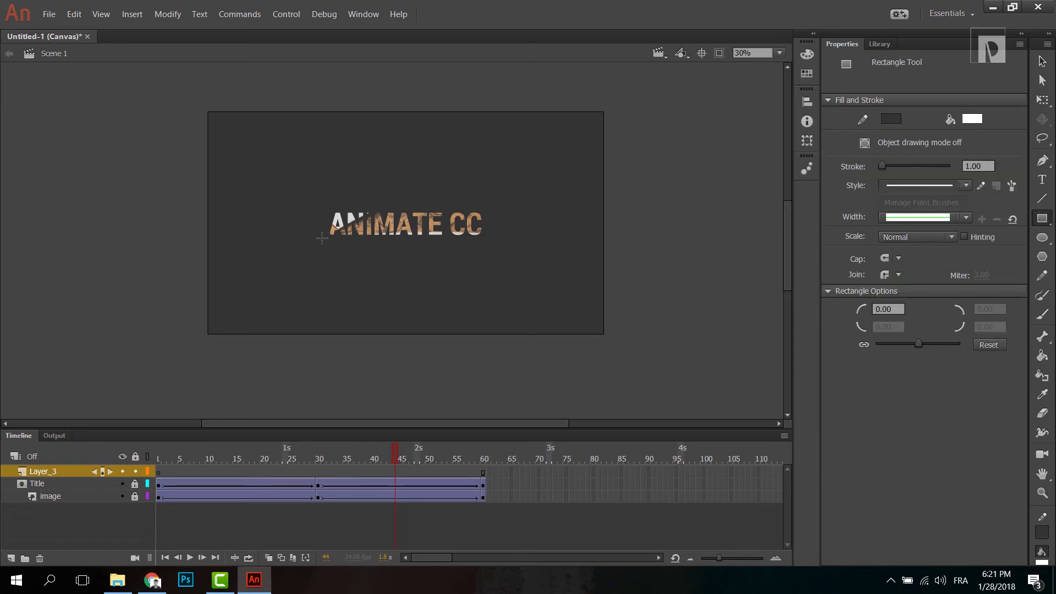
pyautogui.moveTo(322, 238); pyautogui.dragTo(489, 239)
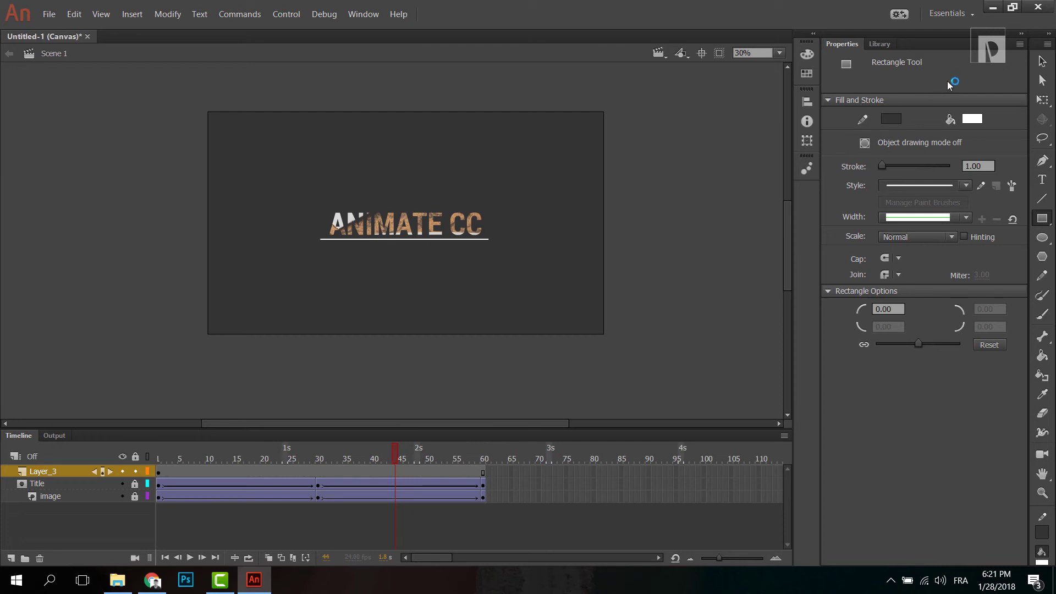
pyautogui.click(1042, 61)
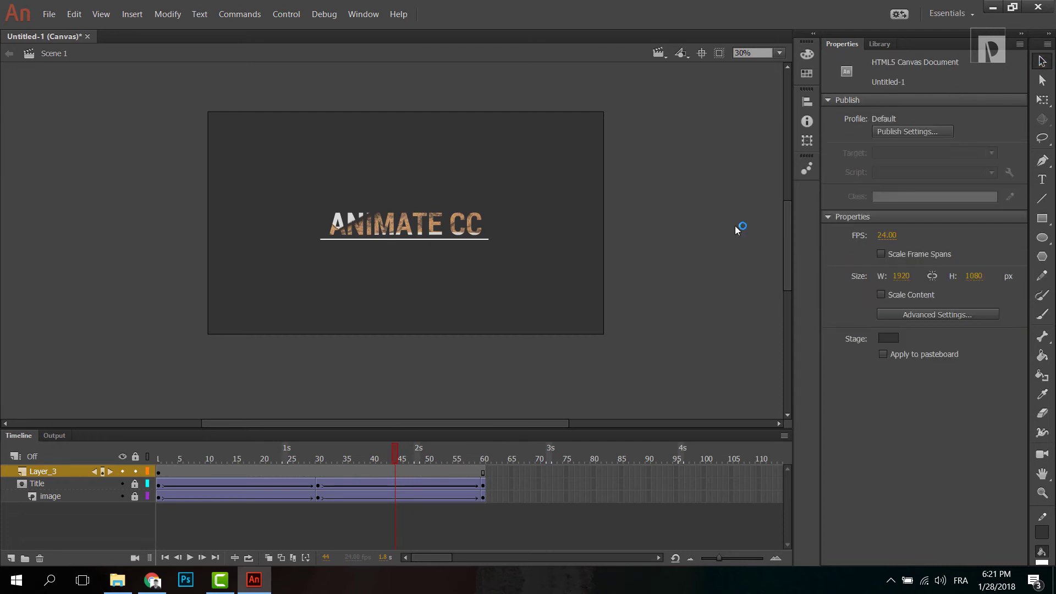
# Make the line on Layer_3 start at a keyframe on frame 60 and insert another keyframe at frame 70
pyautogui.click(64, 471)
pyautogui.moveTo(202, 464); pyautogui.dragTo(482, 471)
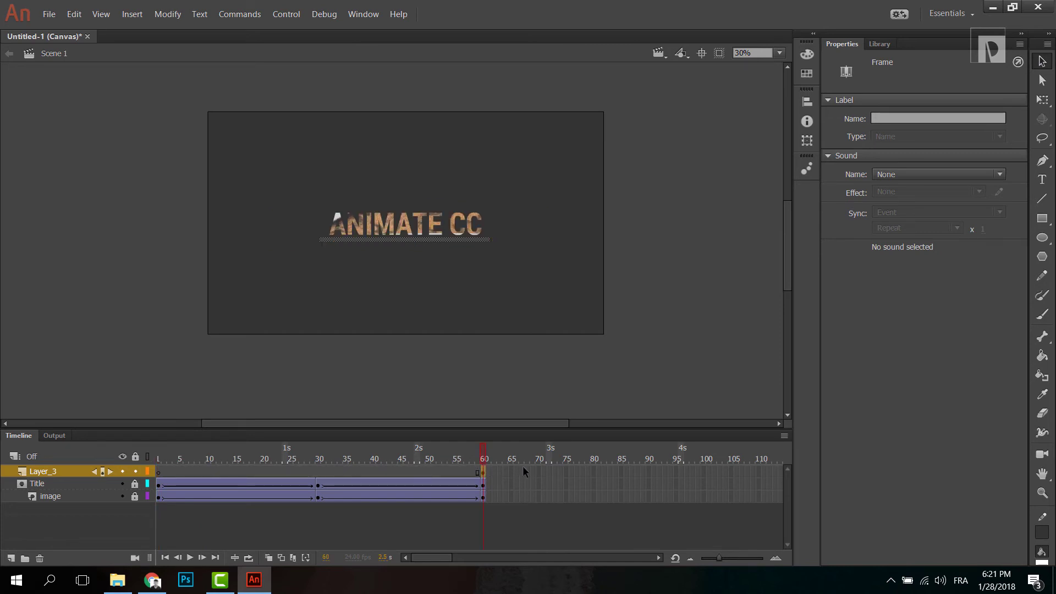
pyautogui.click(539, 471)
pyautogui.press('F6')
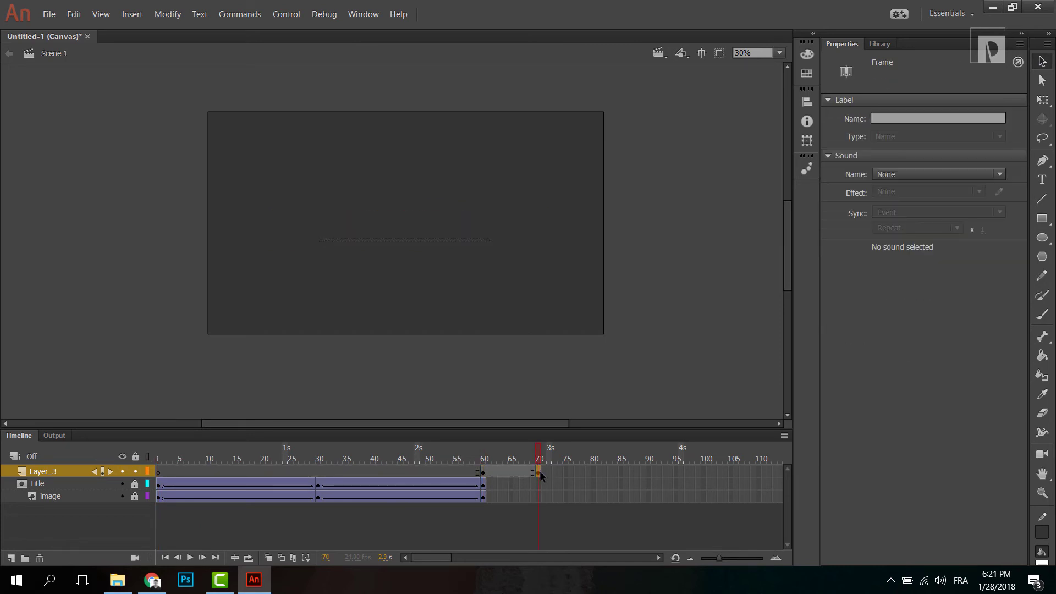
# Create classic tweens across all frames of Layer_3, converting the line to symbols
pyautogui.click(31, 474)
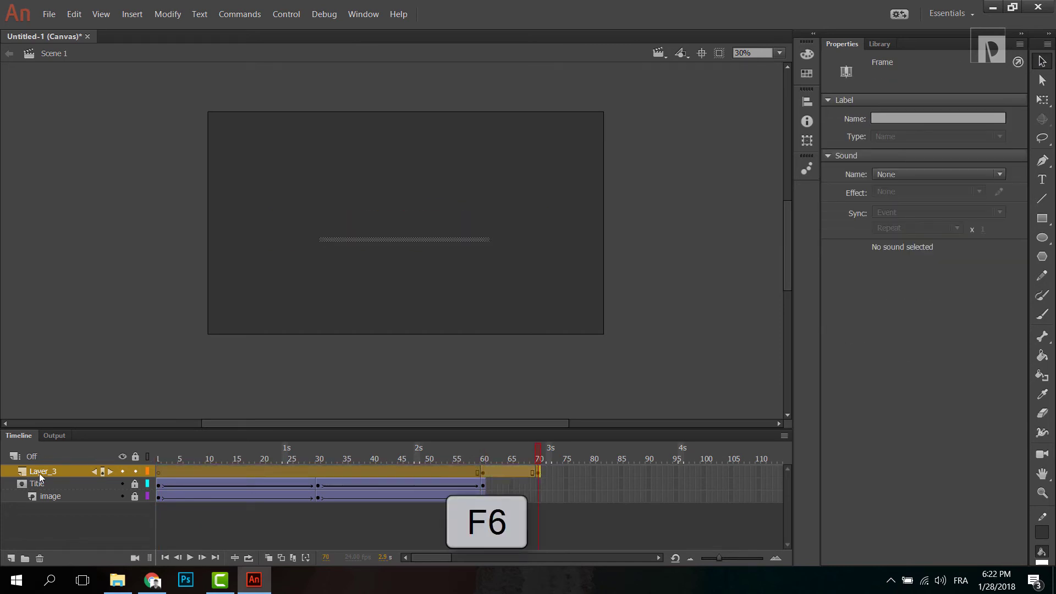
pyautogui.rightClick(218, 471)
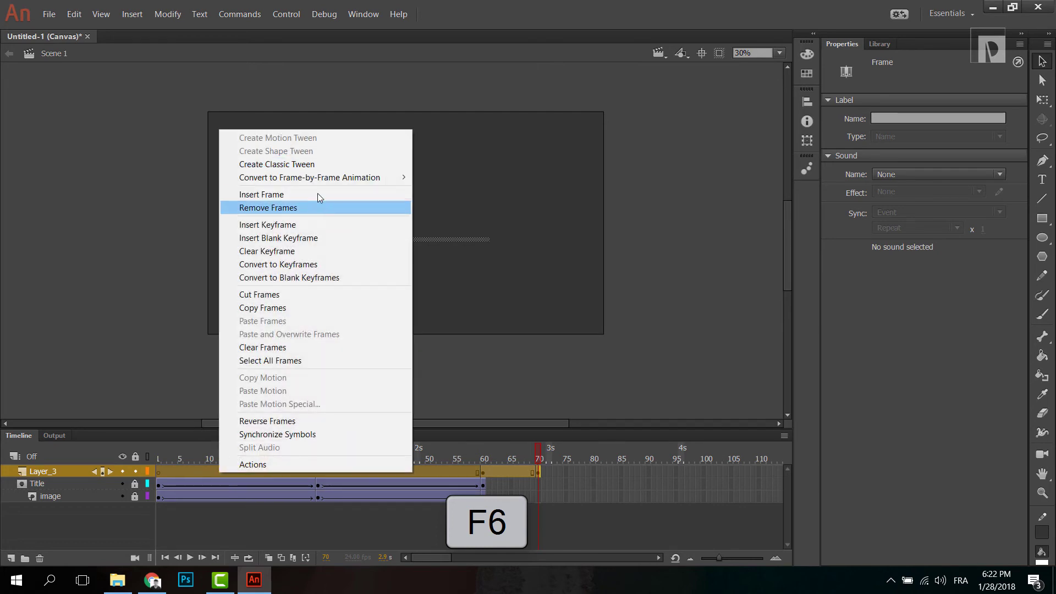
pyautogui.click(317, 165)
pyautogui.click(586, 315)
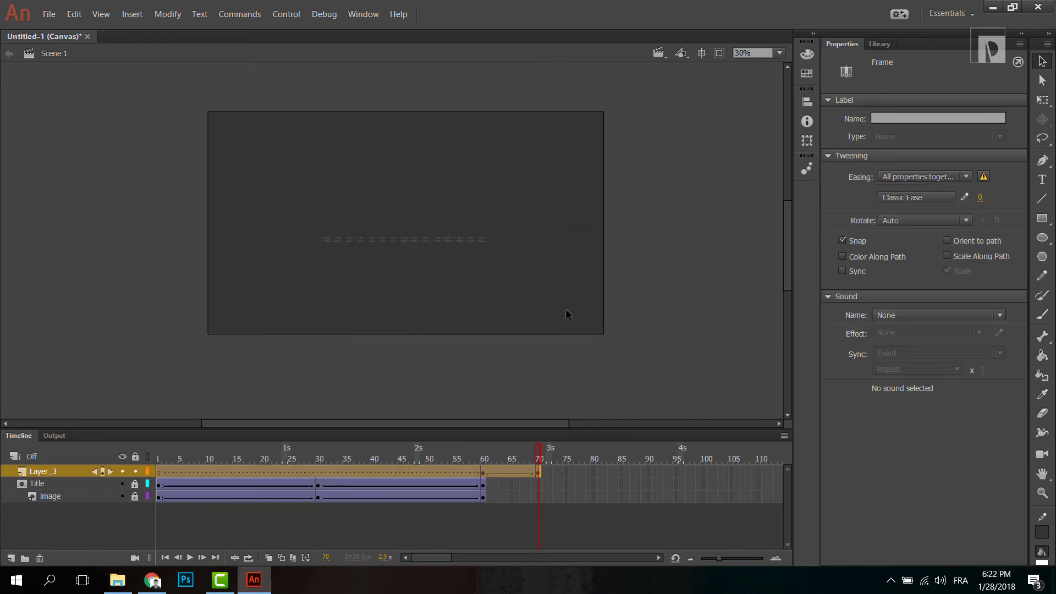
# Set the line's alpha to 0% at frame 60 and check it at frame 70
pyautogui.click(484, 473)
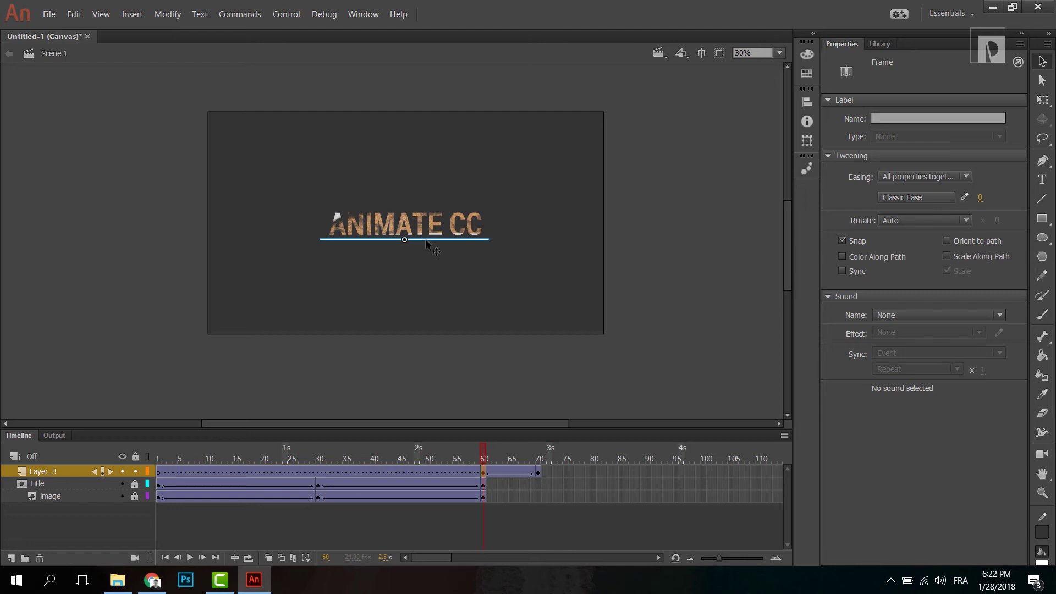
pyautogui.click(427, 242)
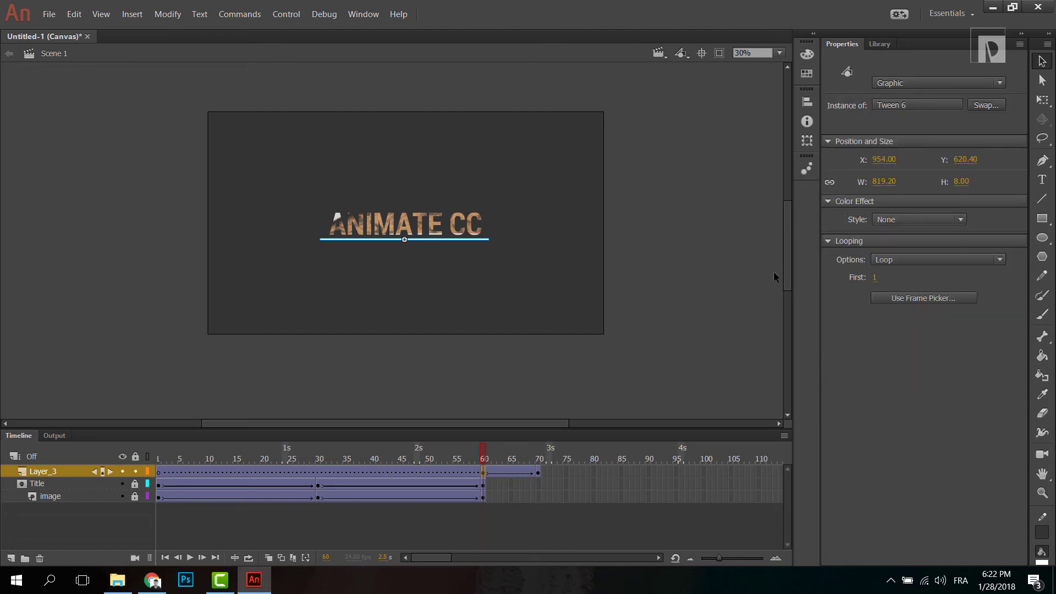
pyautogui.click(924, 217)
pyautogui.click(906, 289)
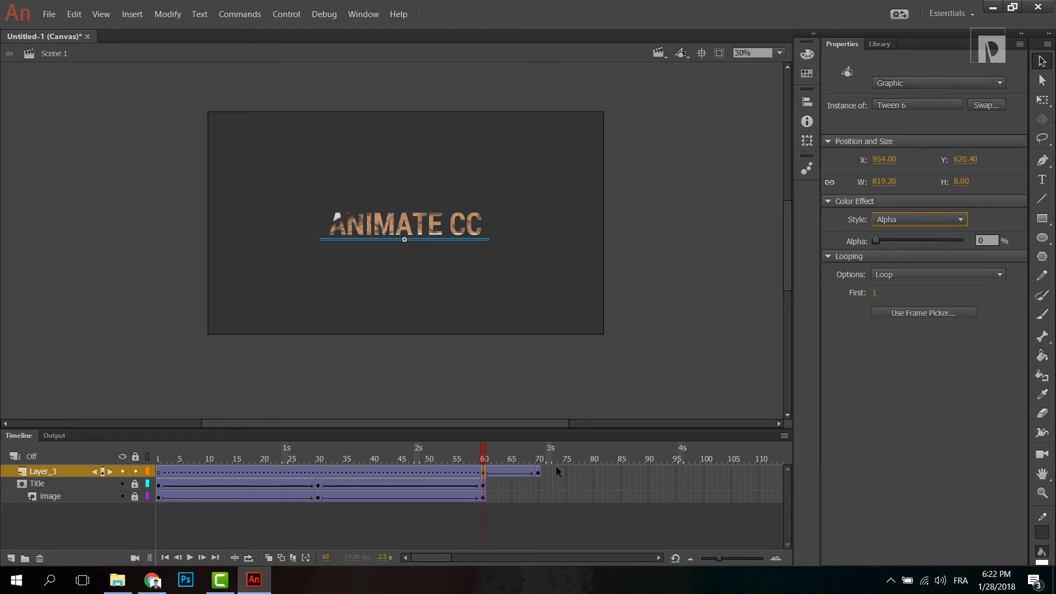
pyautogui.click(538, 472)
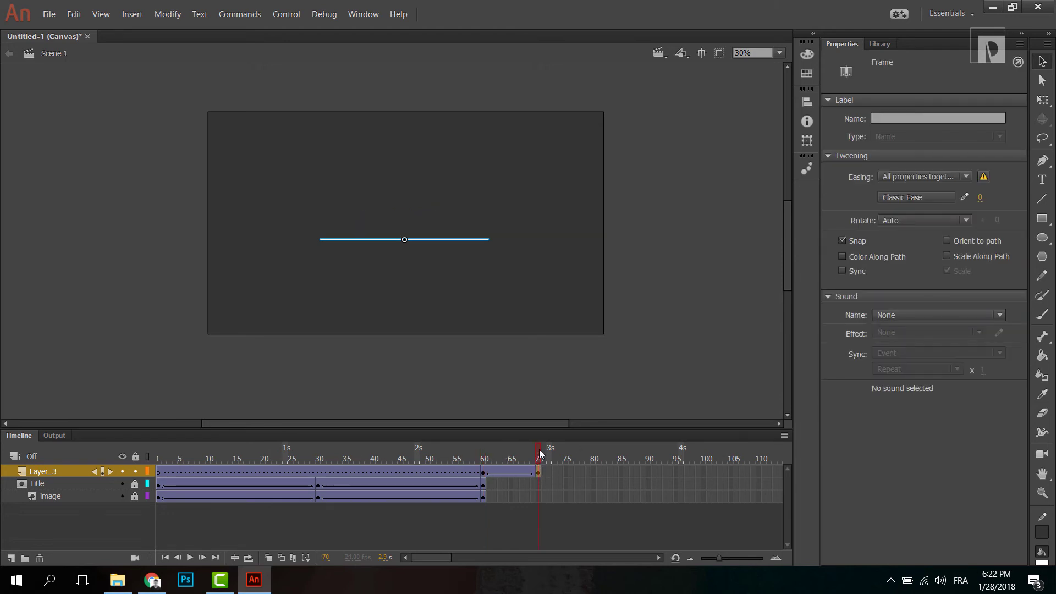
pyautogui.moveTo(540, 454)
pyautogui.mouseDown()
pyautogui.moveTo(490, 458)
pyautogui.moveTo(546, 457)
pyautogui.mouseUp()
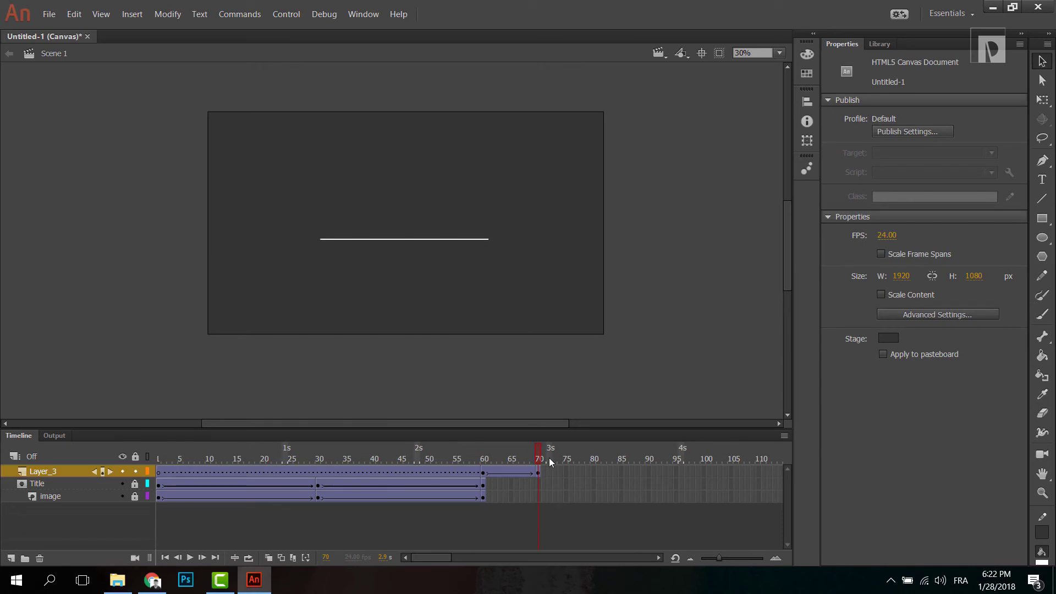
# Duplicate Layer_3 so a second copy of the animated line sits above it
pyautogui.click(49, 471)
pyautogui.moveTo(48, 470); pyautogui.dragTo(10, 558)
pyautogui.click(388, 481)
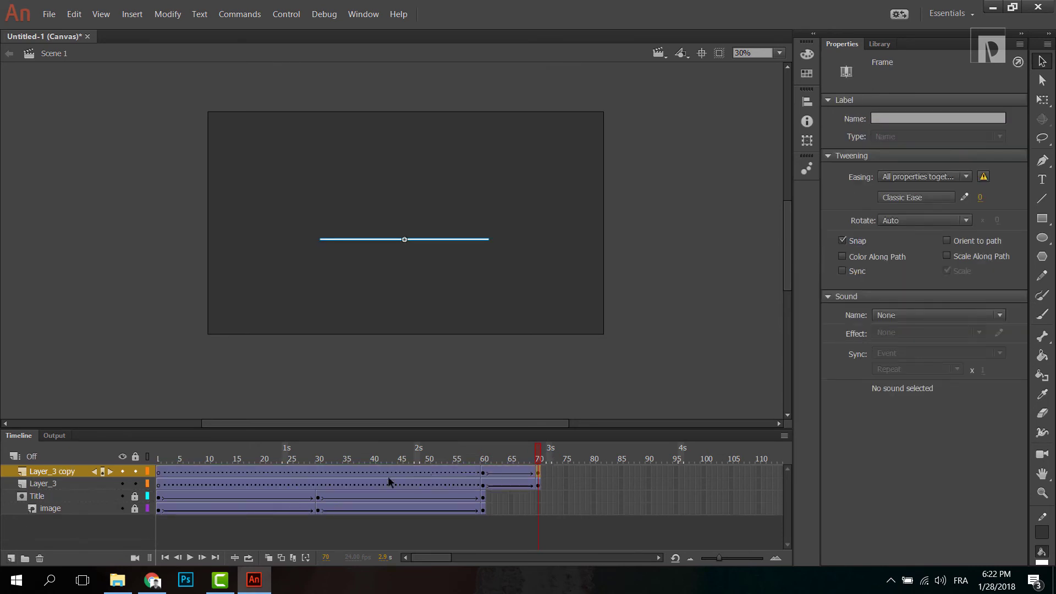
# Move the duplicated line straight down across all its frames, leaving a gap for a line of text below the original
pyautogui.click(65, 473)
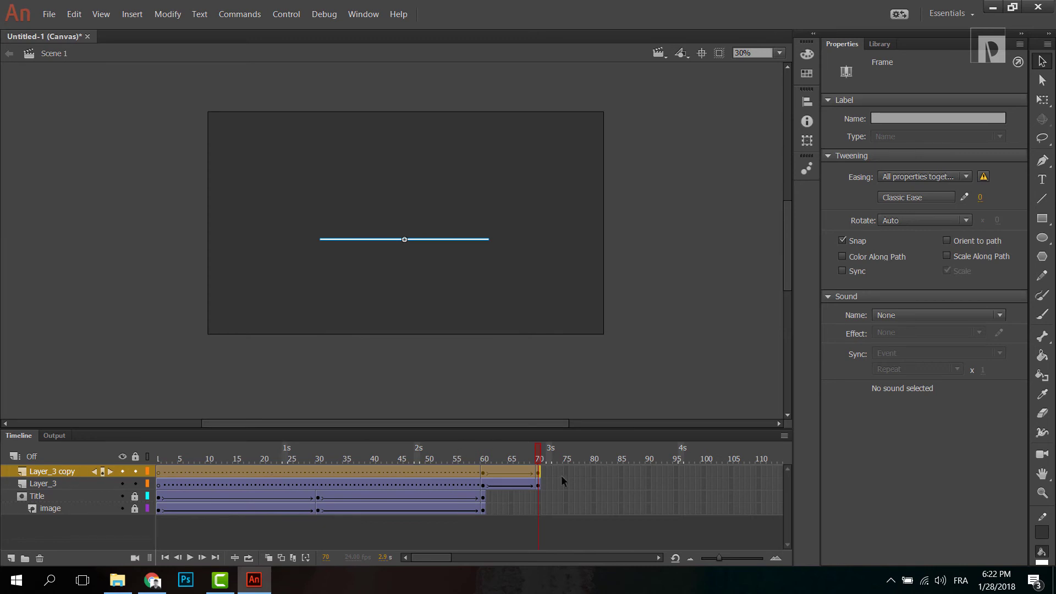
pyautogui.hotkey('shift', 'Down')
pyautogui.hotkey('shift', 'Down')
pyautogui.hotkey('shift', 'Down')
pyautogui.hotkey('shift', 'Down')
pyautogui.hotkey('shift', 'Down')
pyautogui.hotkey('shift', 'Down')
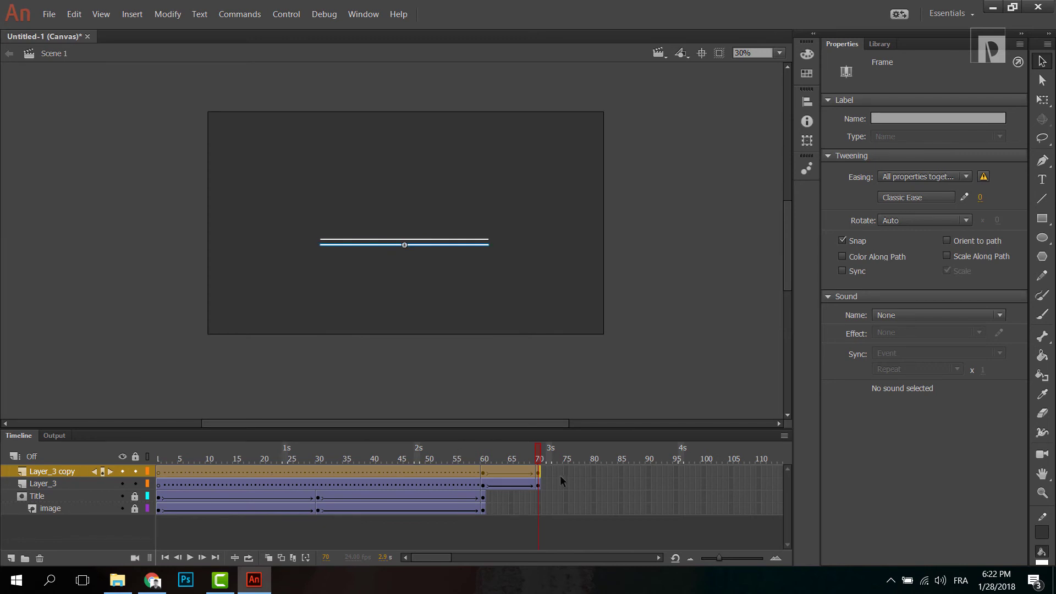
pyautogui.hotkey('ctrl', 'z')
pyautogui.hotkey('shift', 'Down')
pyautogui.hotkey('shift', 'Down')
pyautogui.hotkey('shift', 'Down')
pyautogui.hotkey('shift', 'Down')
pyautogui.hotkey('shift', 'Down')
pyautogui.hotkey('shift', 'Down')
pyautogui.hotkey('shift', 'Down')
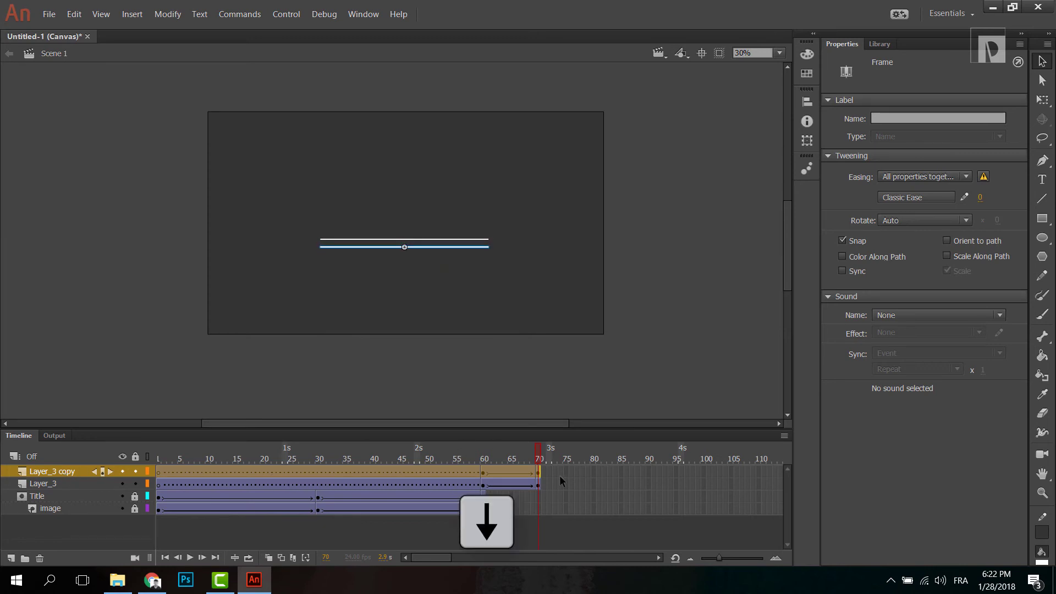
pyautogui.press('Down')
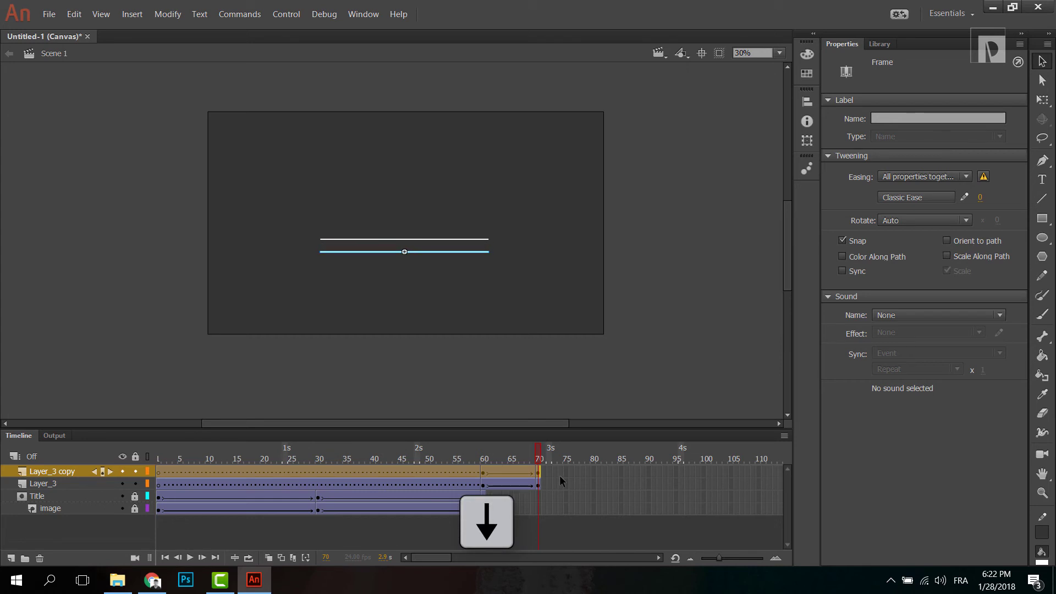
pyautogui.hotkey('shift', 'Down')
pyautogui.hotkey('shift', 'Down')
pyautogui.hotkey('shift', 'Down')
pyautogui.hotkey('shift', 'Down')
pyautogui.hotkey('shift', 'Down')
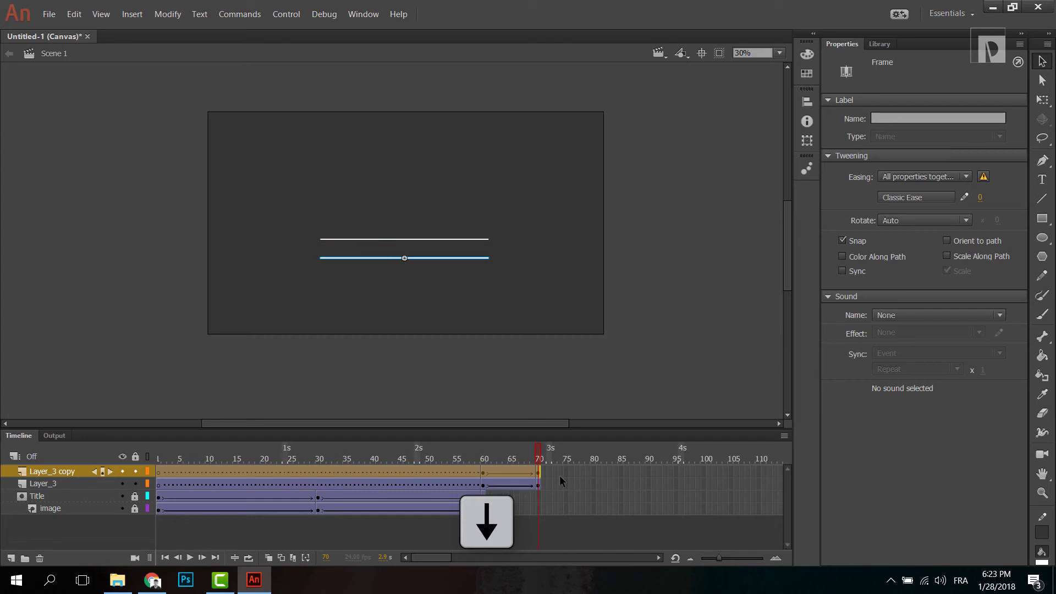
# Add a new layer on top and insert a keyframe at frame 70
pyautogui.click(532, 535)
pyautogui.click(11, 558)
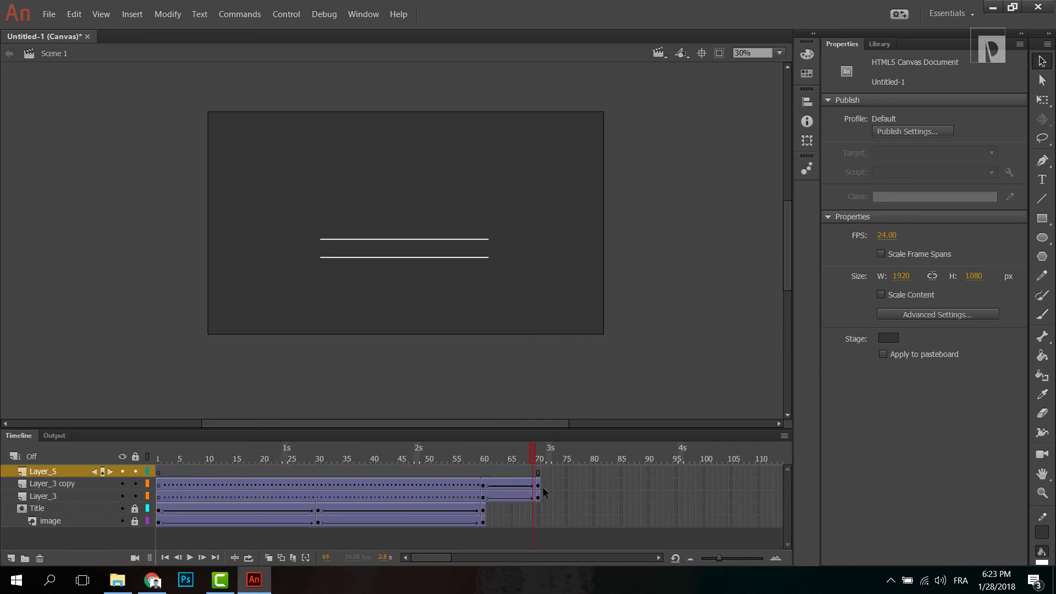
pyautogui.click(538, 471)
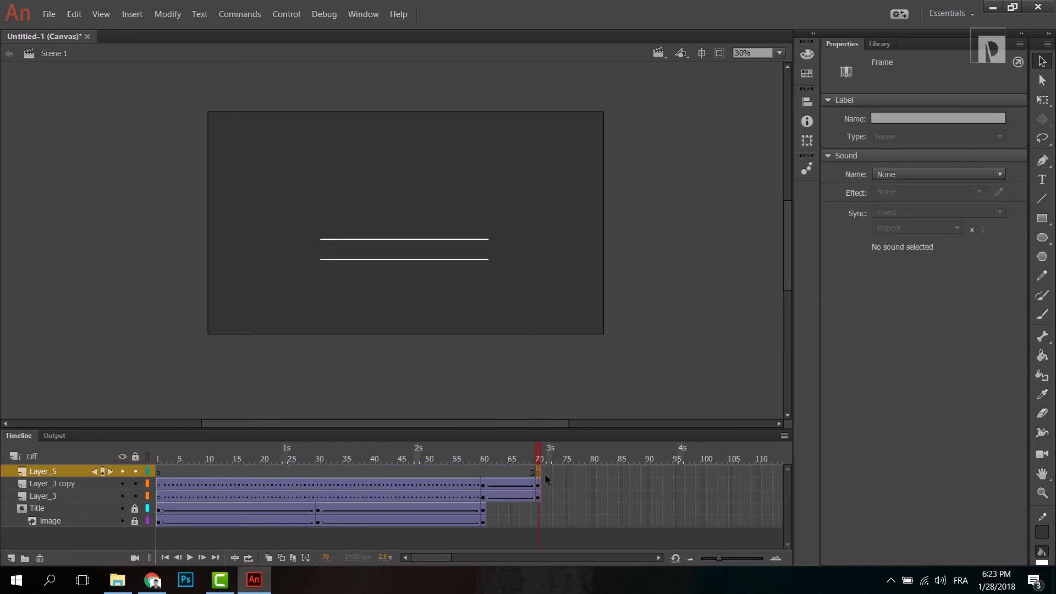
pyautogui.press('F6')
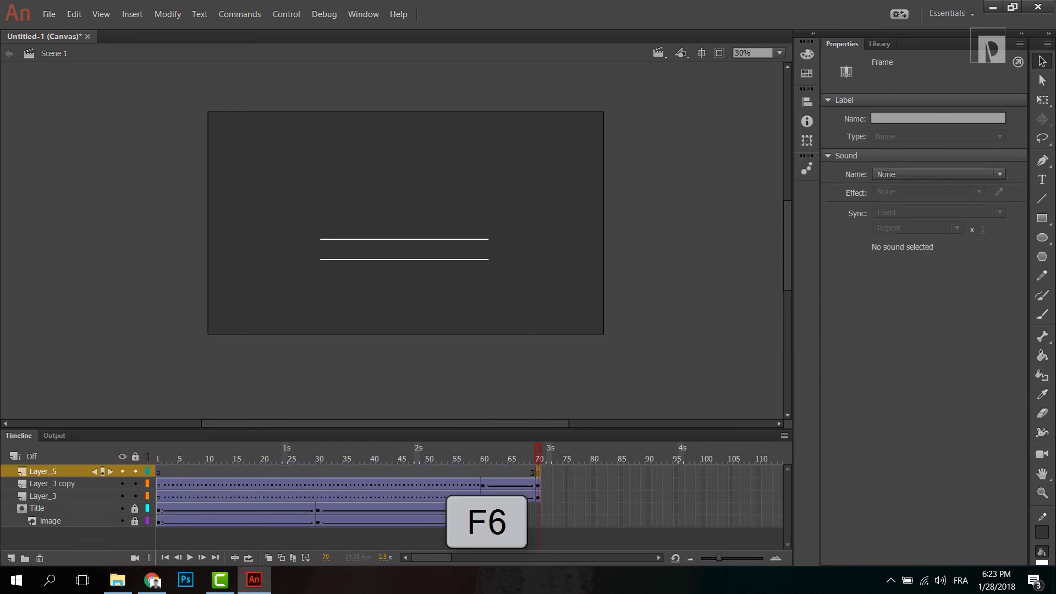
# Add a static text on the new layer reading "With" followed by the presenter's full name
pyautogui.click(1042, 179)
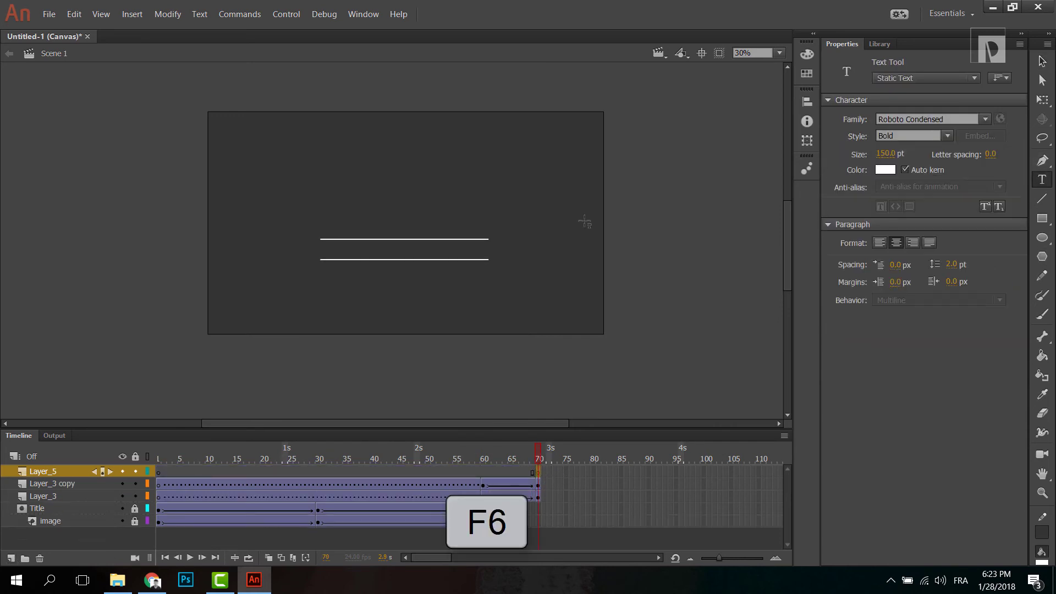
pyautogui.click(367, 243)
pyautogui.write('Pirabu')
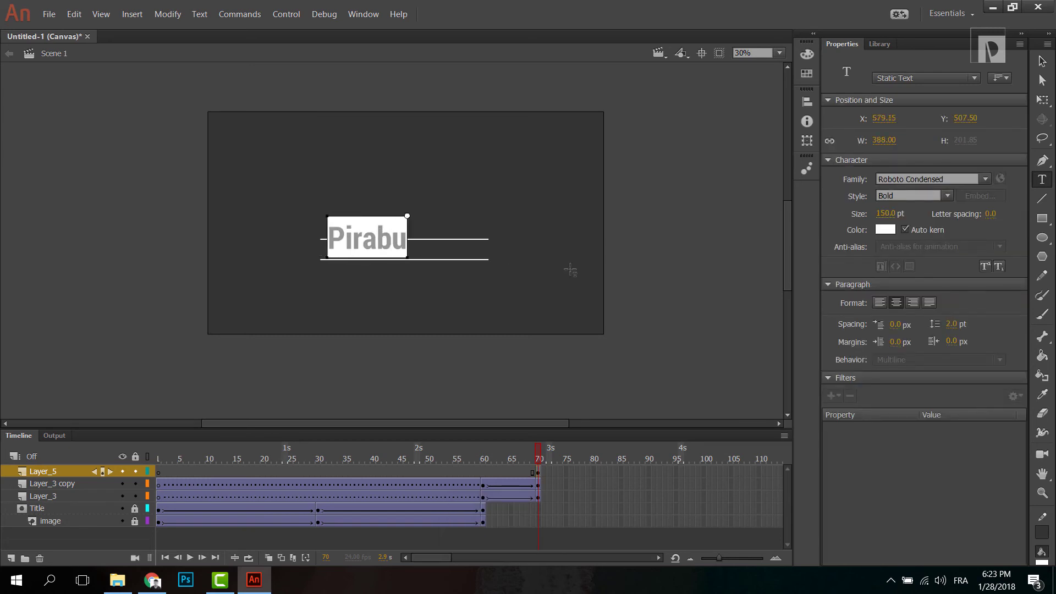
pyautogui.hotkey('ctrl', 'a')
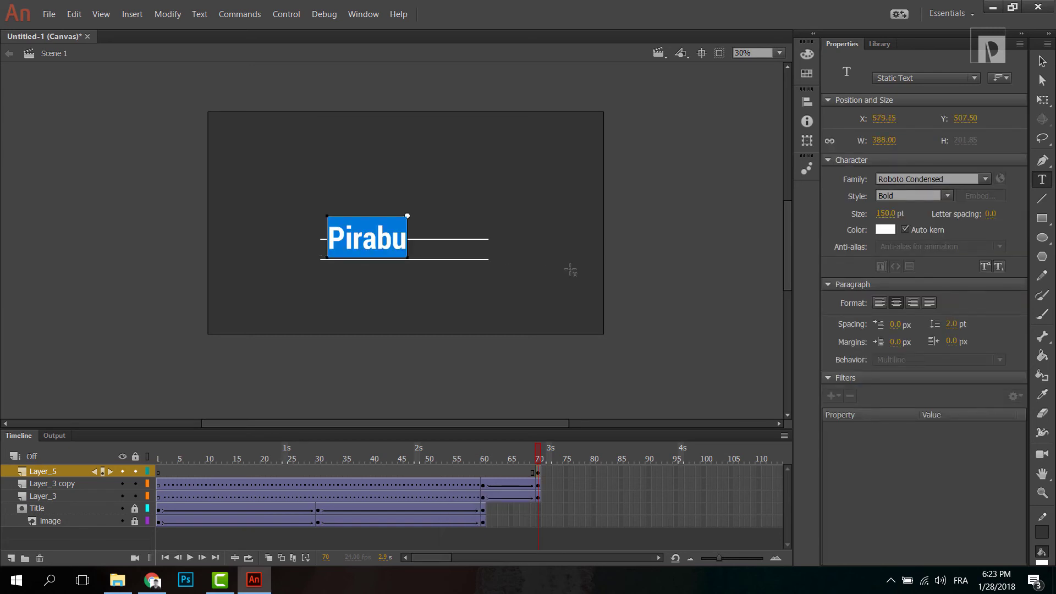
pyautogui.write('With pirabu')
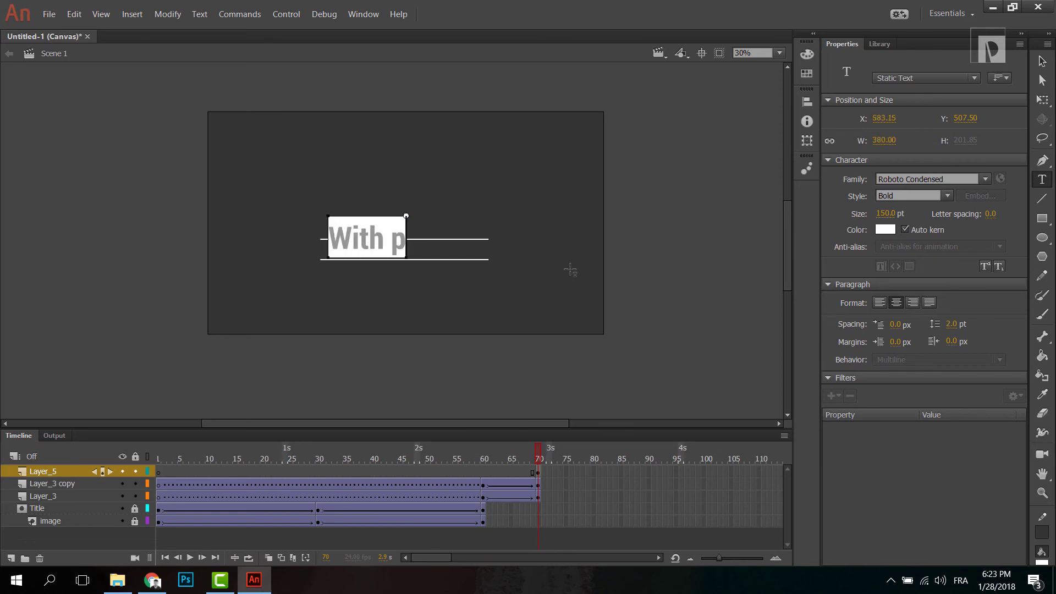
pyautogui.press('BackSpace')
pyautogui.press('BackSpace')
pyautogui.press('BackSpace')
pyautogui.press('BackSpace')
pyautogui.press('BackSpace')
pyautogui.press('BackSpace')
pyautogui.write('Pirabu CHANDRAN')
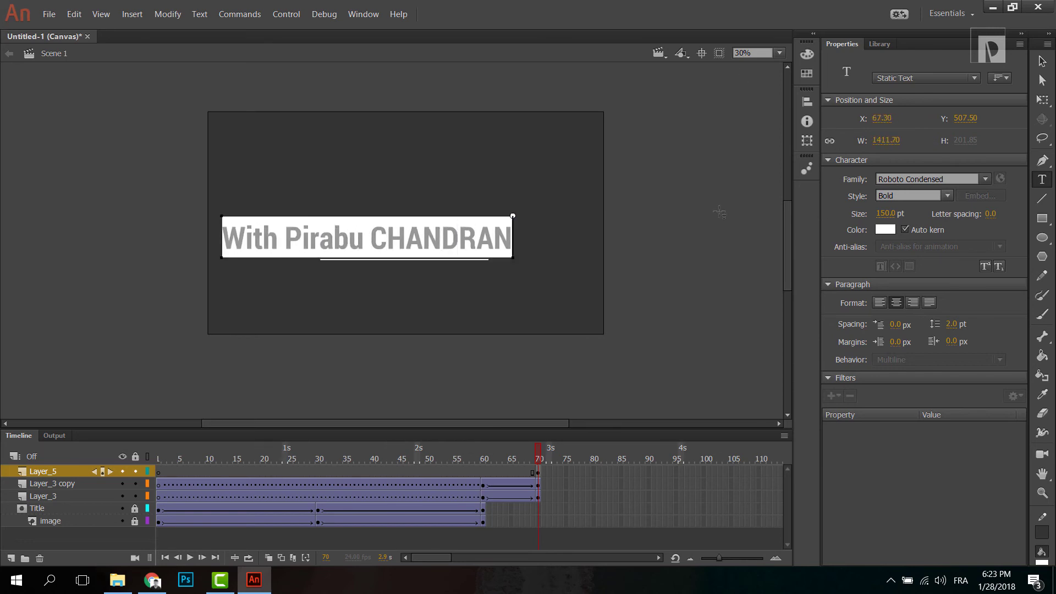
# Format the credit text as Light, 37 pt, with 24 letter spacing, and place it between the two white lines
pyautogui.click(1044, 62)
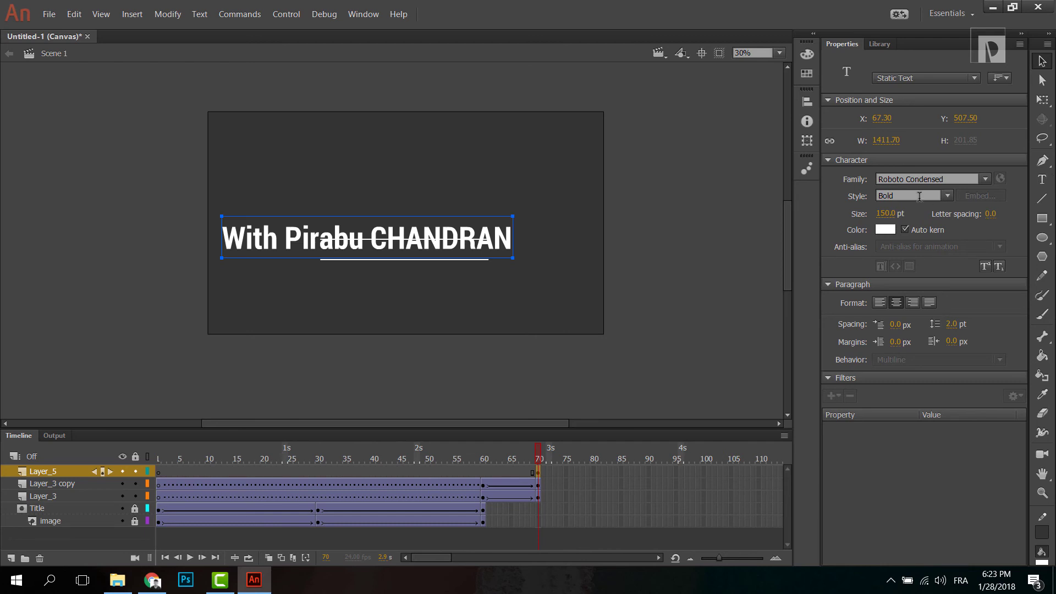
pyautogui.click(947, 196)
pyautogui.click(902, 210)
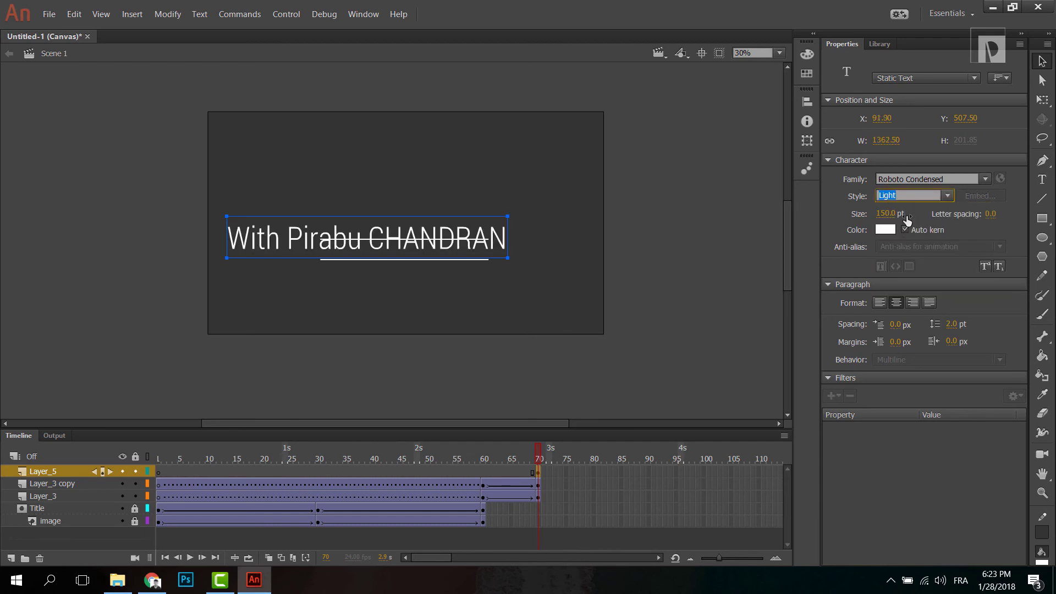
pyautogui.moveTo(851, 215)
pyautogui.mouseDown()
pyautogui.moveTo(772, 218)
pyautogui.moveTo(851, 219)
pyautogui.moveTo(833, 220)
pyautogui.mouseUp()
pyautogui.moveTo(990, 217); pyautogui.dragTo(1012, 214)
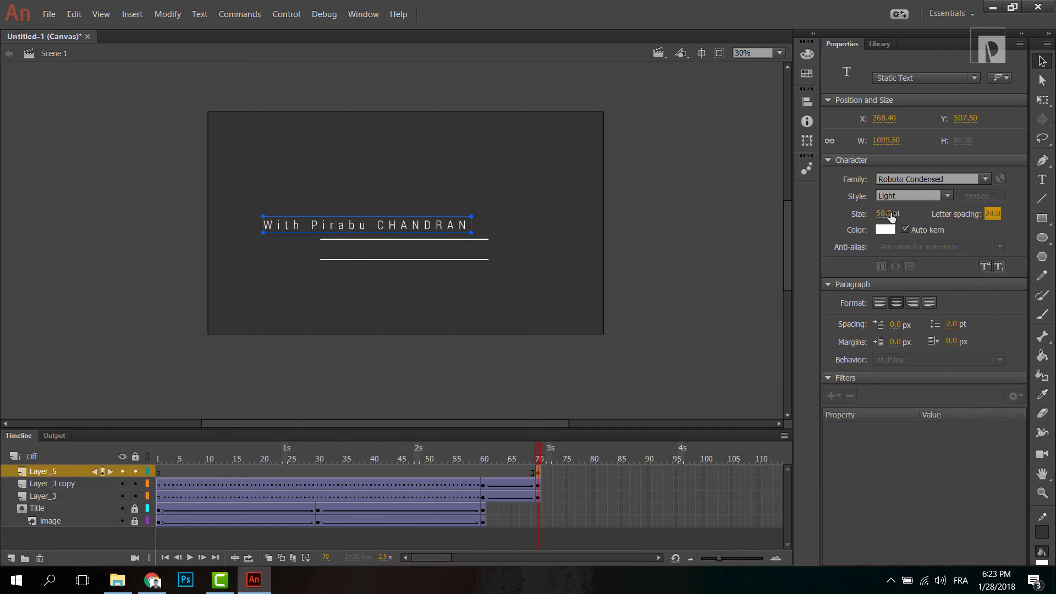
pyautogui.moveTo(883, 215); pyautogui.dragTo(865, 215)
pyautogui.moveTo(376, 227); pyautogui.dragTo(416, 255)
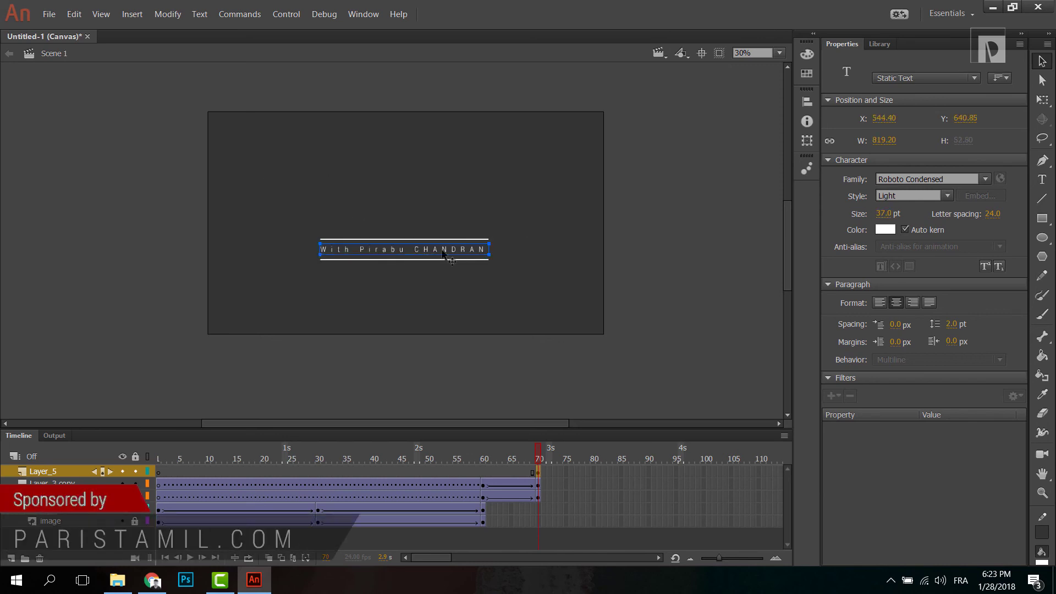
# Nudge the credit text slightly right and down so it sits centred between the two white lines
pyautogui.press('Right')
pyautogui.press('Right')
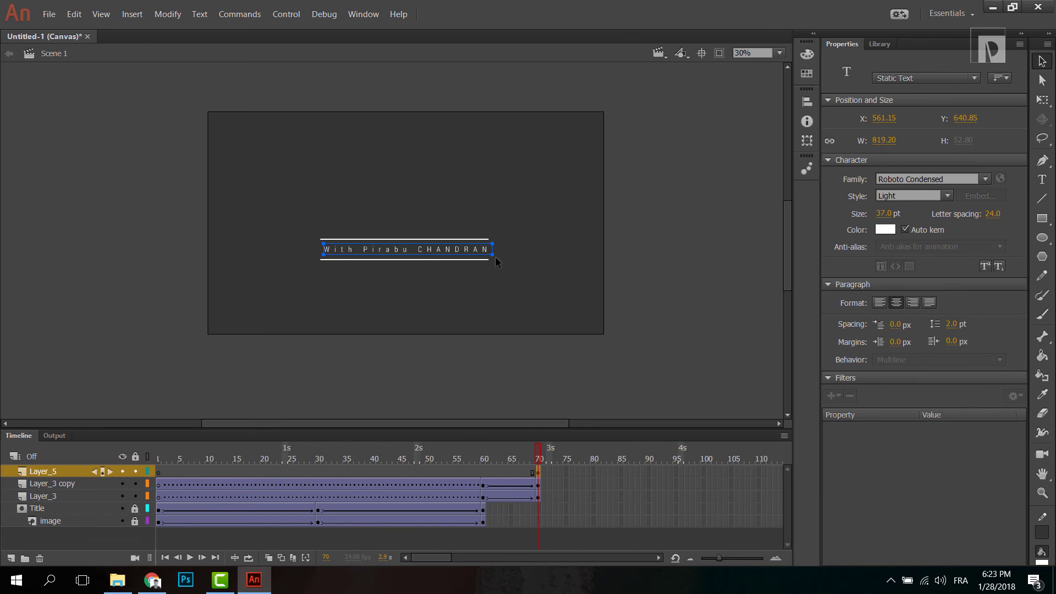
pyautogui.press('Left')
pyautogui.press('Down')
pyautogui.press('Down')
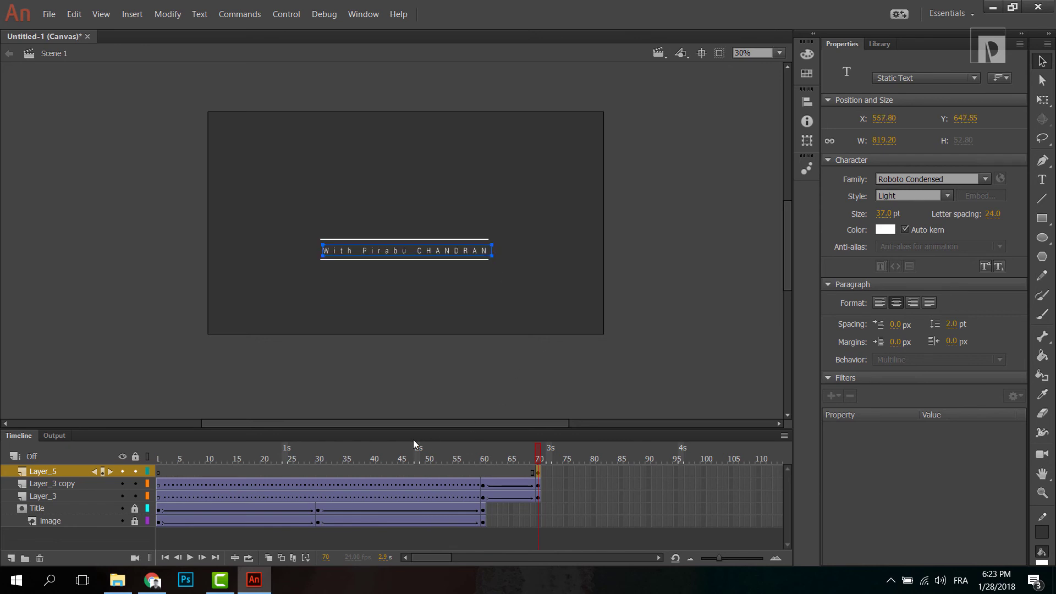
pyautogui.press('Up')
# Insert a keyframe at frame 80 on the credit layer and create a classic tween across it, converting the text to a symbol
pyautogui.click(592, 472)
pyautogui.press('F6')
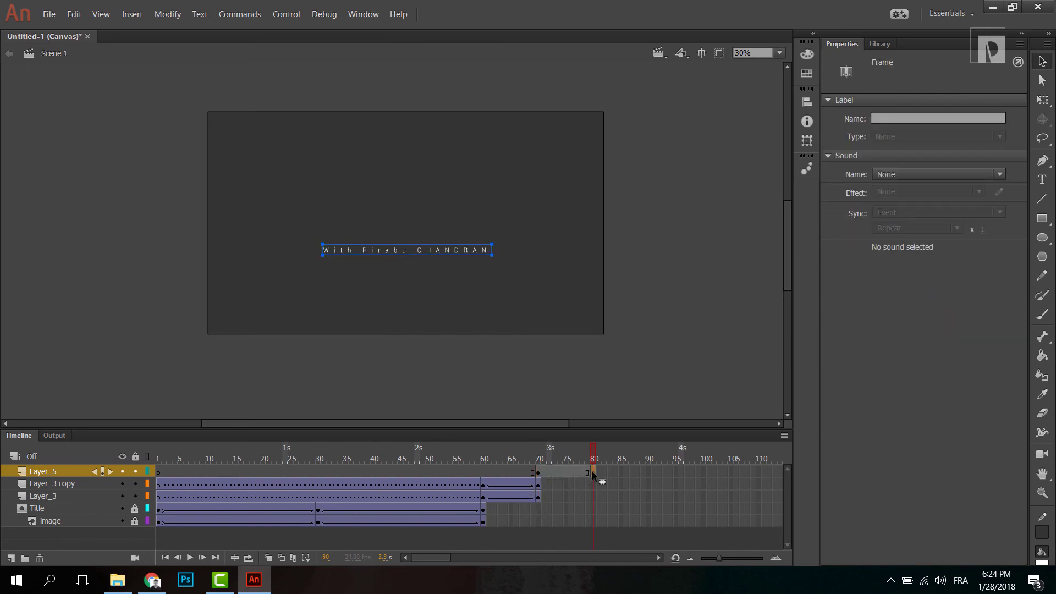
pyautogui.click(79, 468)
pyautogui.rightClick(257, 467)
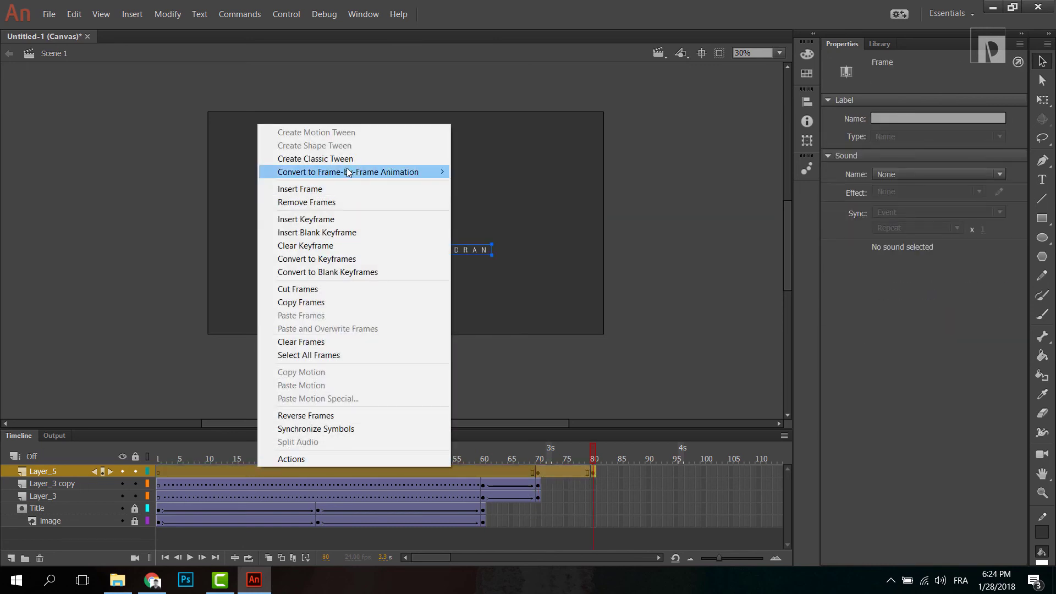
pyautogui.click(297, 159)
pyautogui.click(616, 317)
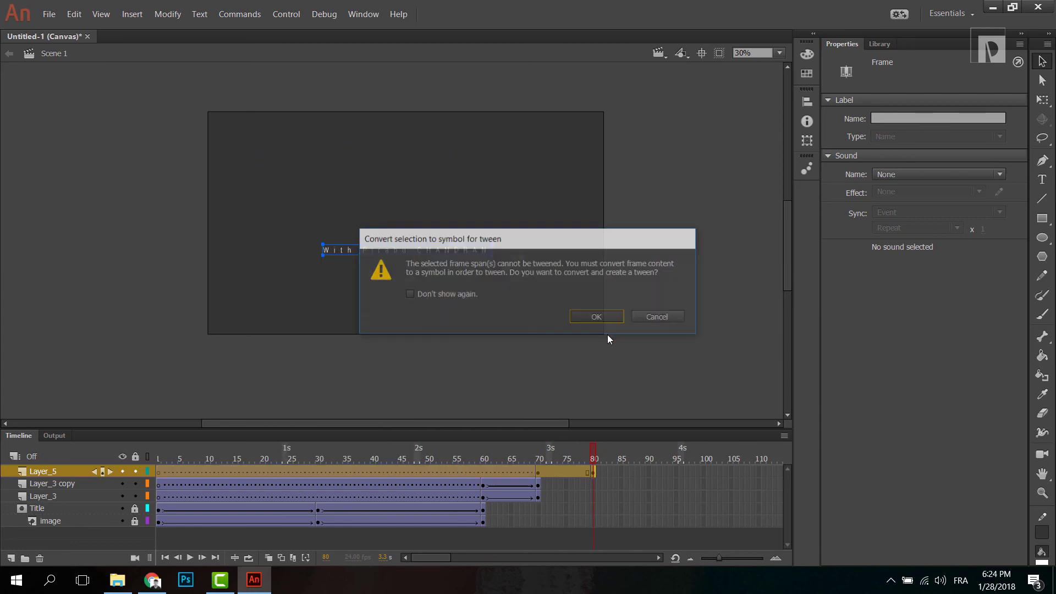
# Set the credit text's alpha to 0% at frame 70 so it fades in
pyautogui.click(591, 471)
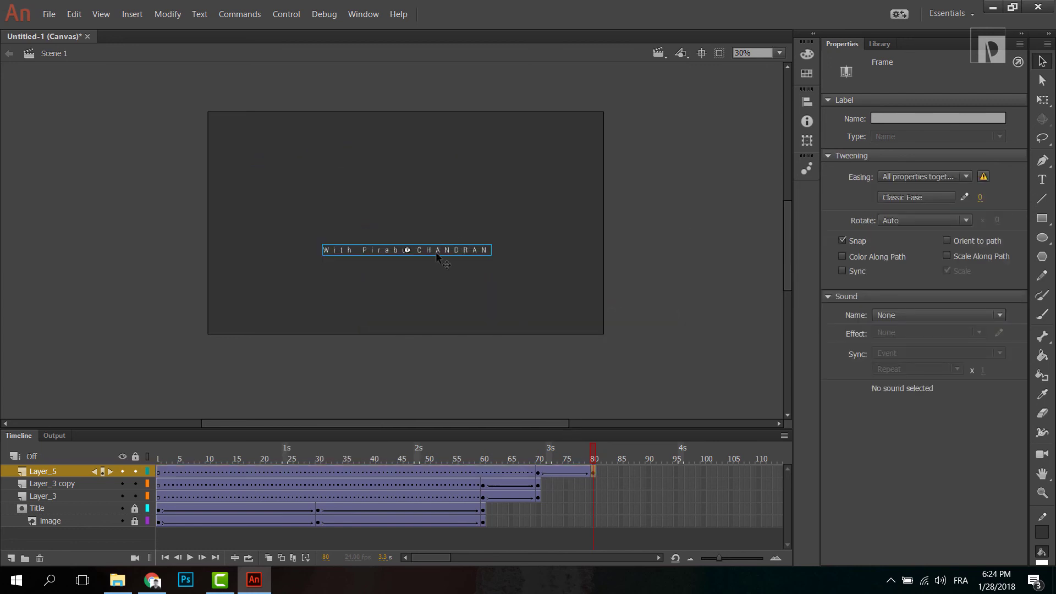
pyautogui.click(538, 472)
pyautogui.click(487, 258)
pyautogui.click(937, 218)
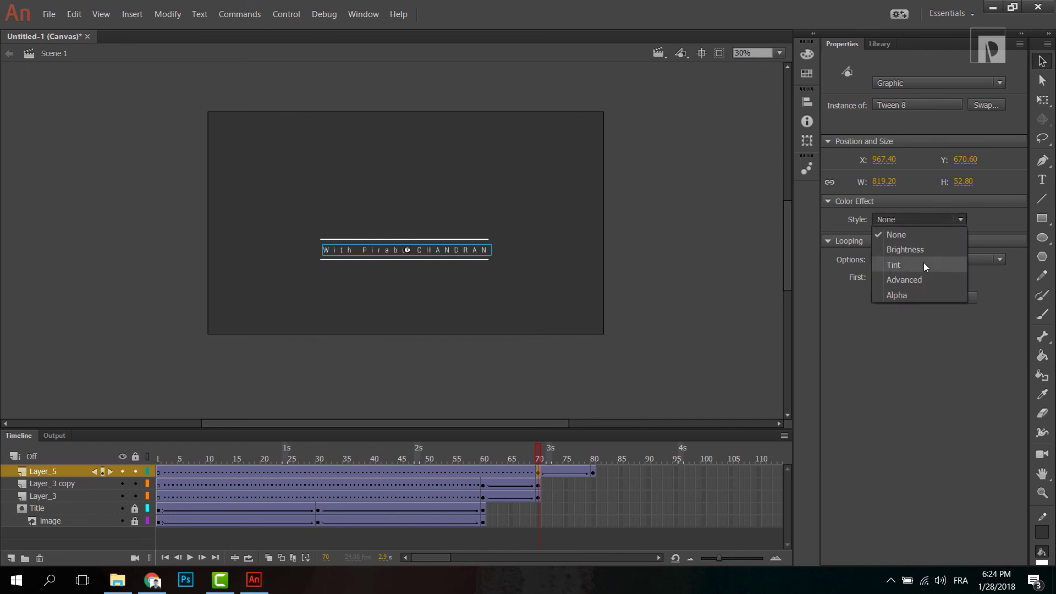
pyautogui.click(904, 297)
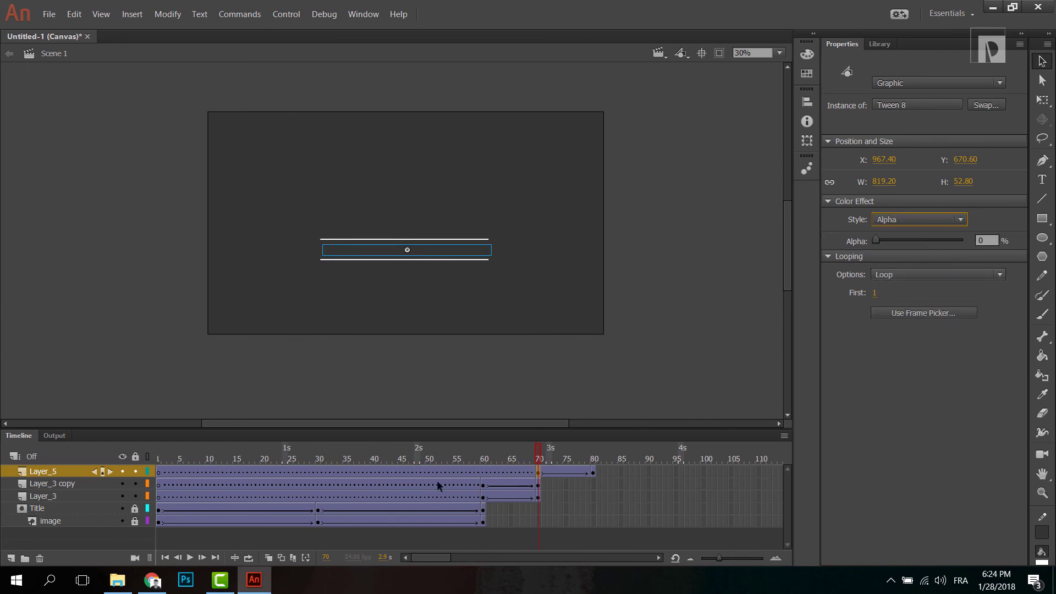
# Insert keyframes at frame 100 on all five layers to extend the whole animation
pyautogui.click(484, 509)
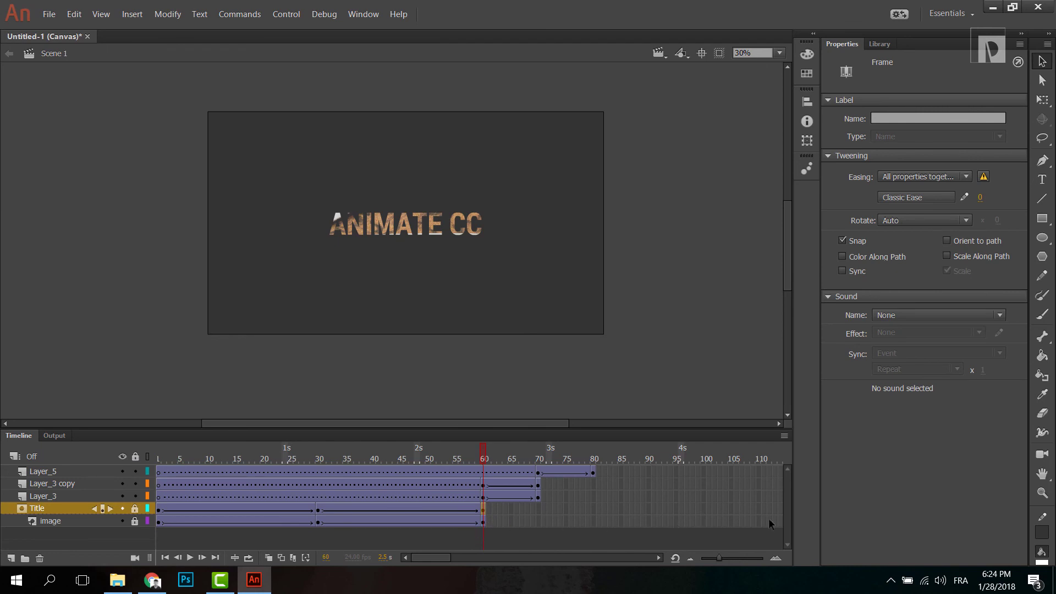
pyautogui.moveTo(703, 519); pyautogui.dragTo(704, 472)
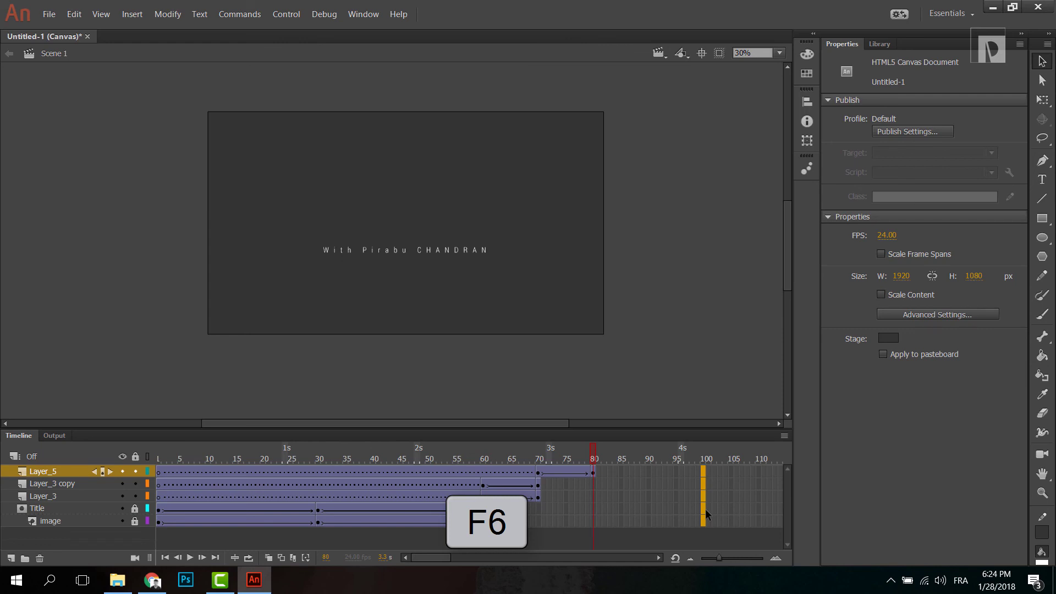
pyautogui.press('F6')
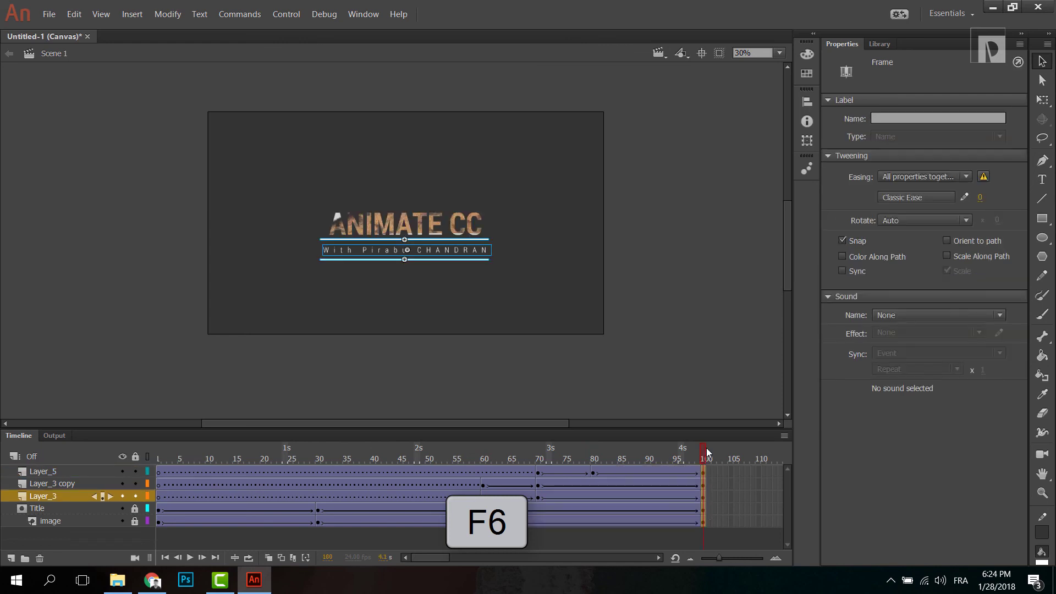
# Scrub back to frame 1 and play the animation from the start
pyautogui.click(593, 456)
pyautogui.moveTo(447, 455); pyautogui.dragTo(93, 466)
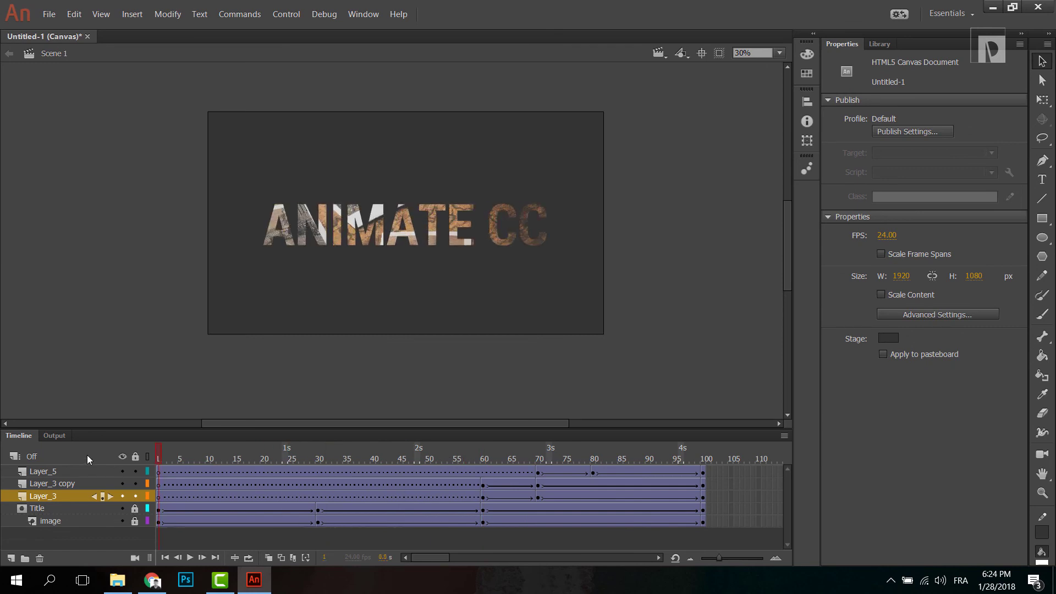
pyautogui.press('Return')
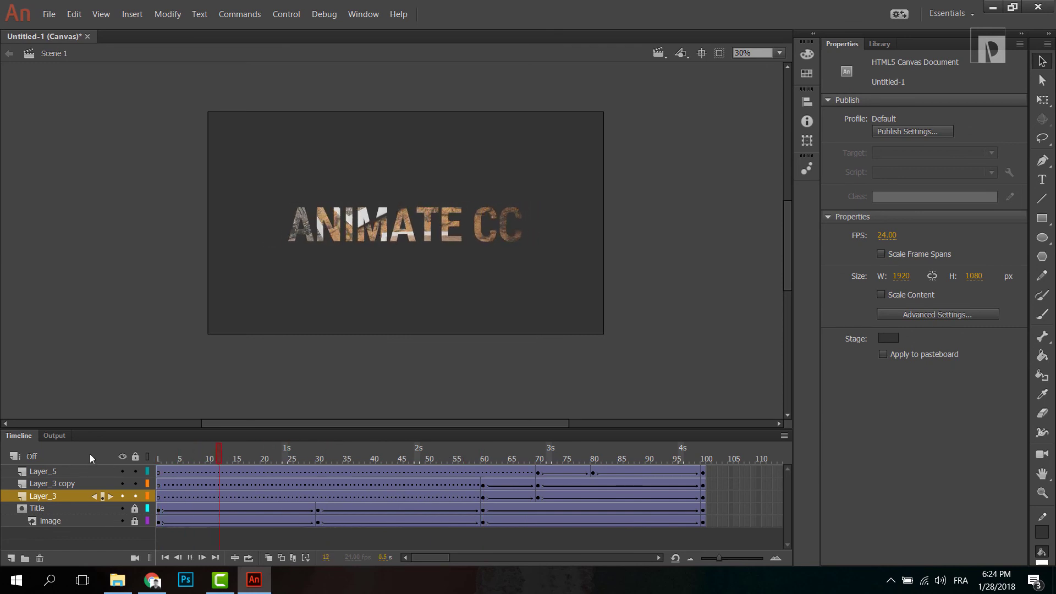